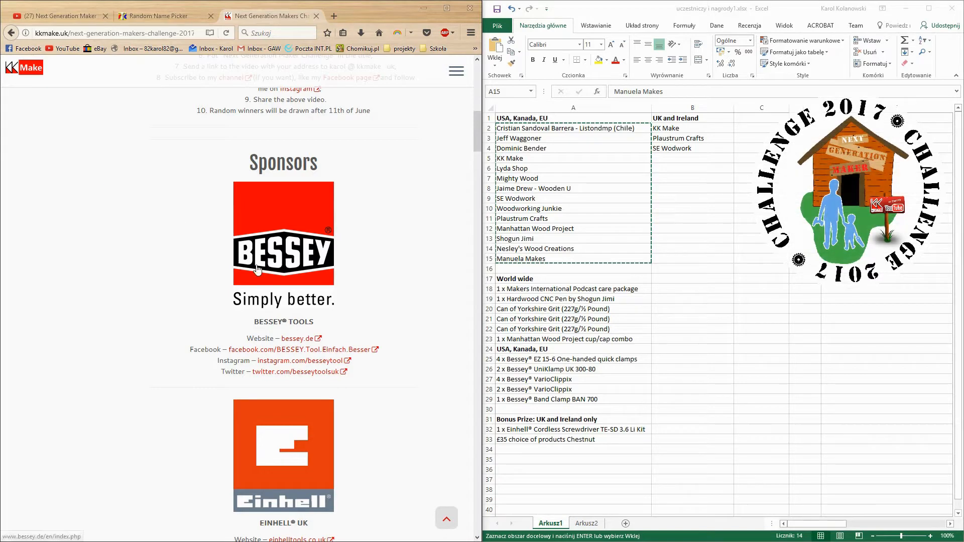
pyautogui.scroll(-3, 361, 312)
pyautogui.scroll(-1, 361, 313)
pyautogui.scroll(-2, 361, 312)
pyautogui.scroll(-2, 361, 313)
pyautogui.scroll(-2, 361, 313)
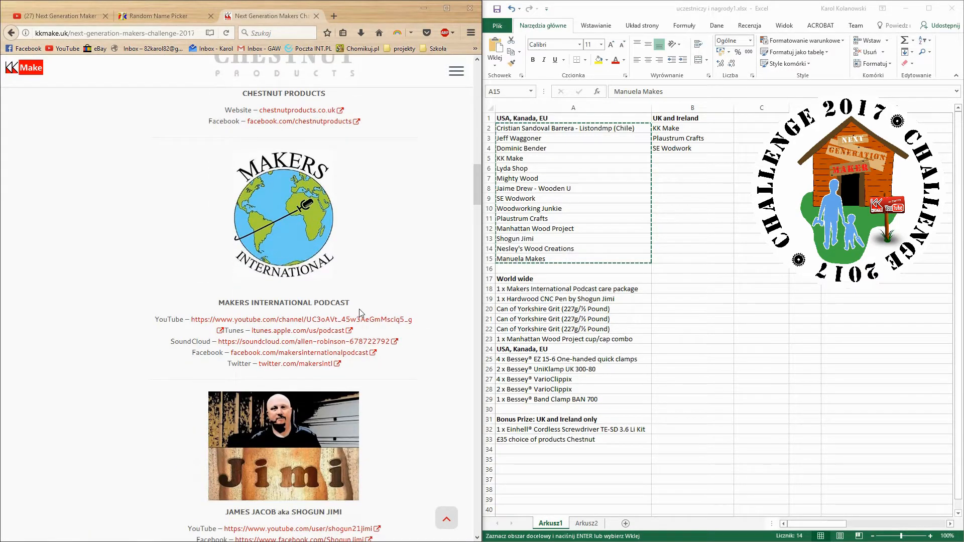
pyautogui.scroll(-2, 361, 312)
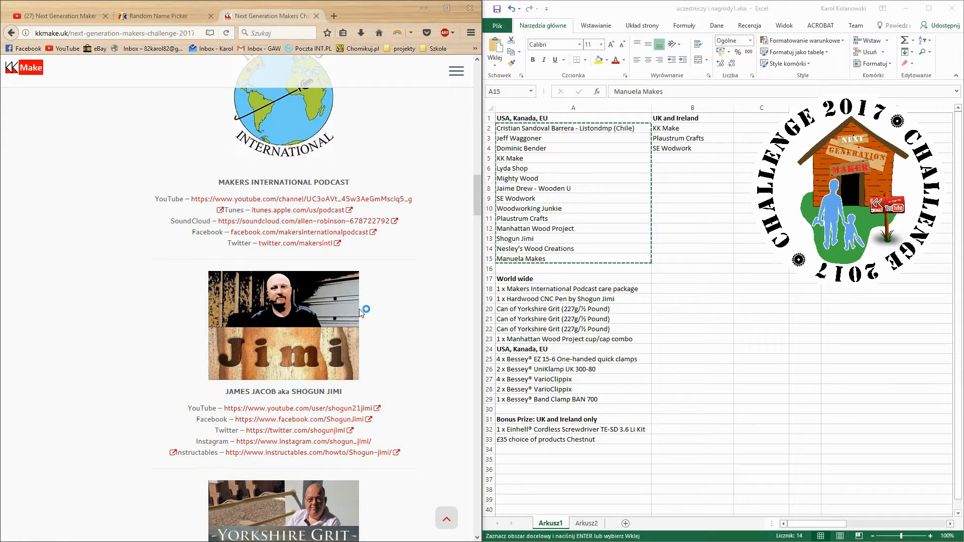
pyautogui.scroll(-3, 360, 309)
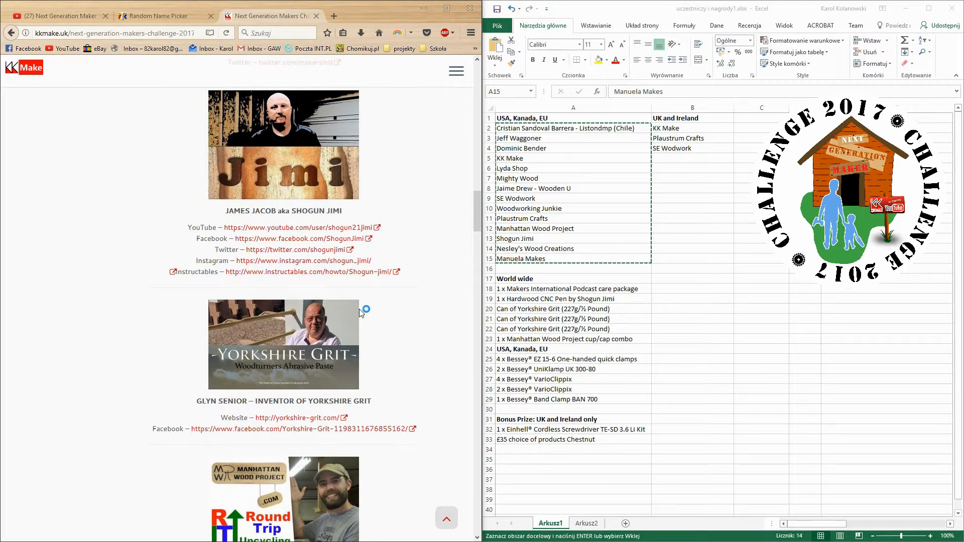
pyautogui.scroll(-4, 361, 312)
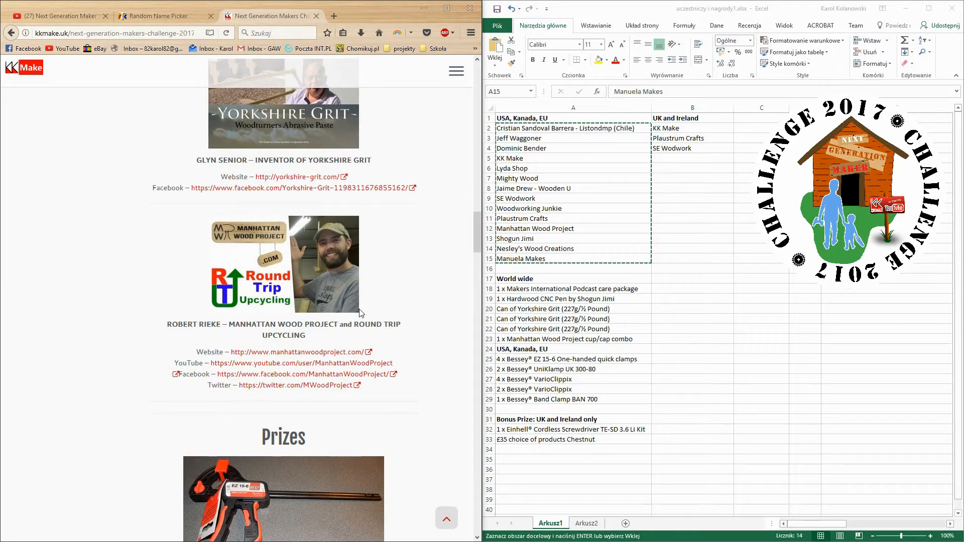
pyautogui.scroll(2, 361, 313)
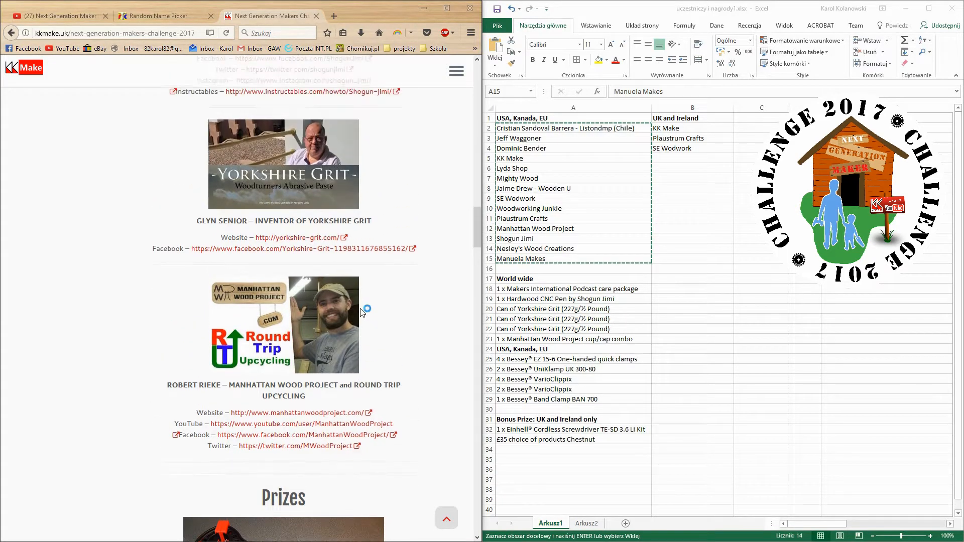
pyautogui.scroll(2, 361, 313)
pyautogui.scroll(3, 362, 311)
pyautogui.scroll(3, 361, 312)
pyautogui.scroll(3, 362, 311)
pyautogui.scroll(2, 362, 311)
pyautogui.scroll(1, 363, 311)
# Review the challenge's YouTube playlist, then switch to the Random Name Picker wheel.
pyautogui.click(60, 16)
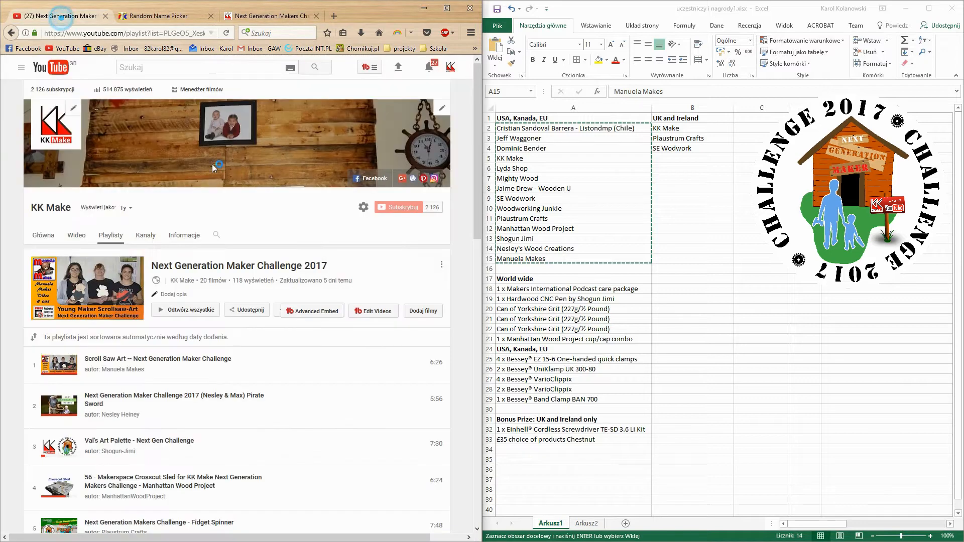
pyautogui.scroll(-2, 328, 352)
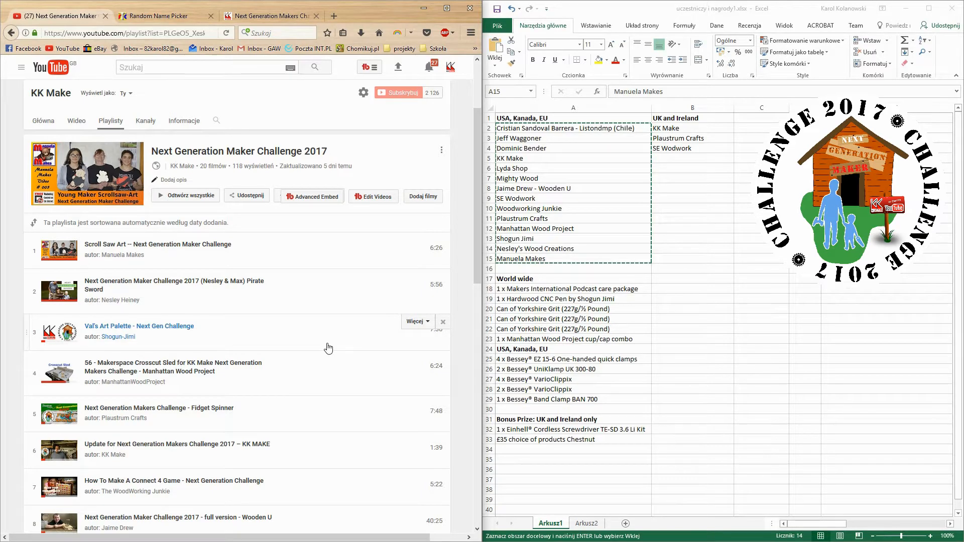
pyautogui.scroll(-5, 327, 349)
pyautogui.scroll(-5, 328, 349)
pyautogui.scroll(-2, 328, 348)
pyautogui.scroll(-2, 328, 348)
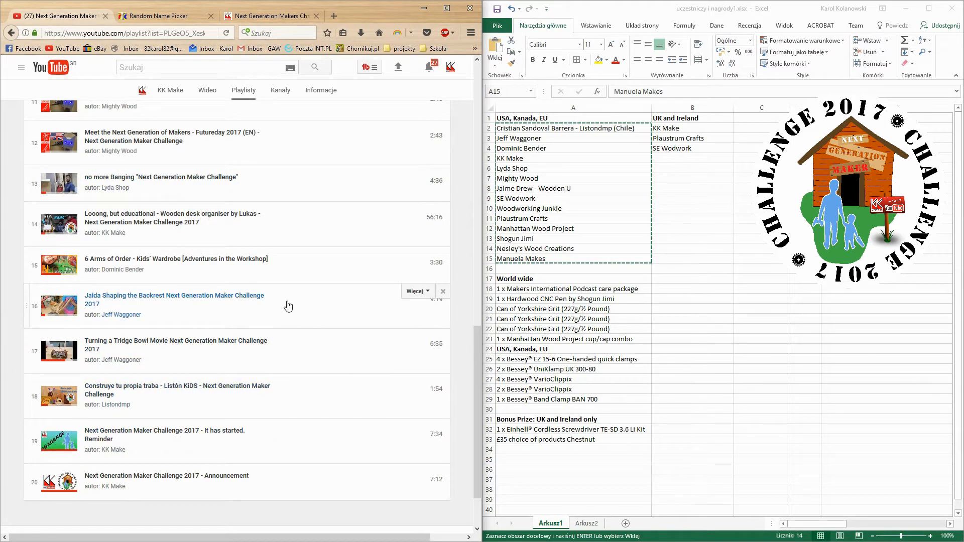
pyautogui.scroll(3, 288, 305)
pyautogui.scroll(3, 288, 305)
pyautogui.scroll(3, 288, 305)
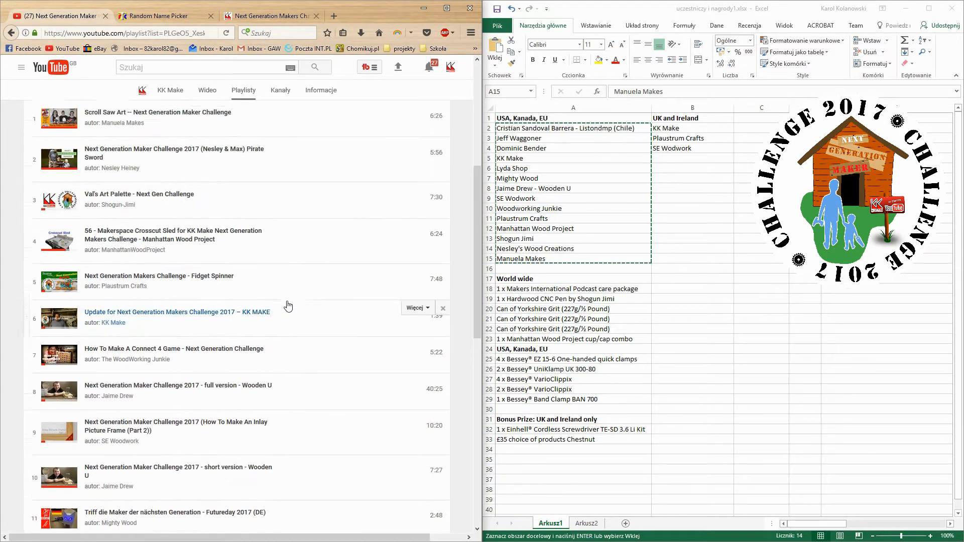
pyautogui.scroll(3, 287, 305)
pyautogui.scroll(3, 288, 294)
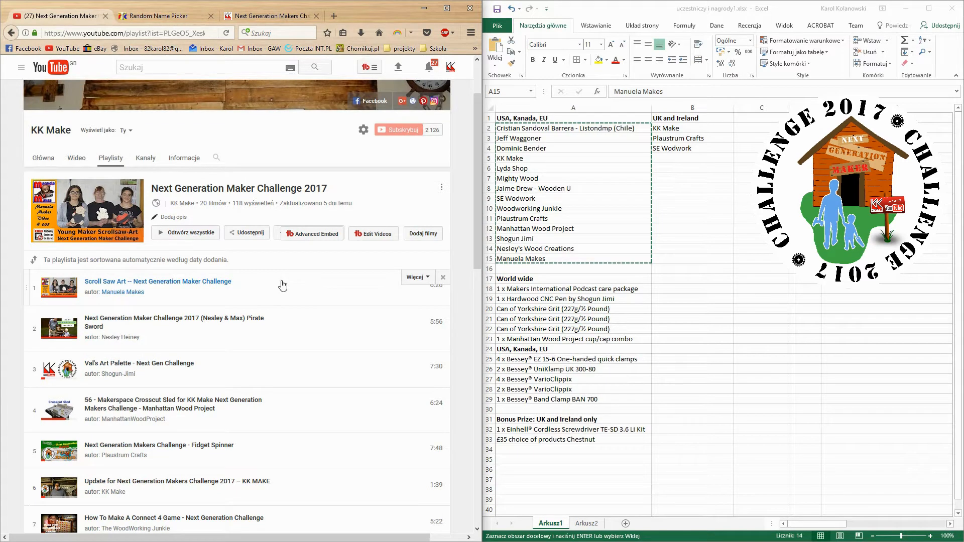
pyautogui.scroll(-3, 319, 324)
pyautogui.scroll(-3, 320, 347)
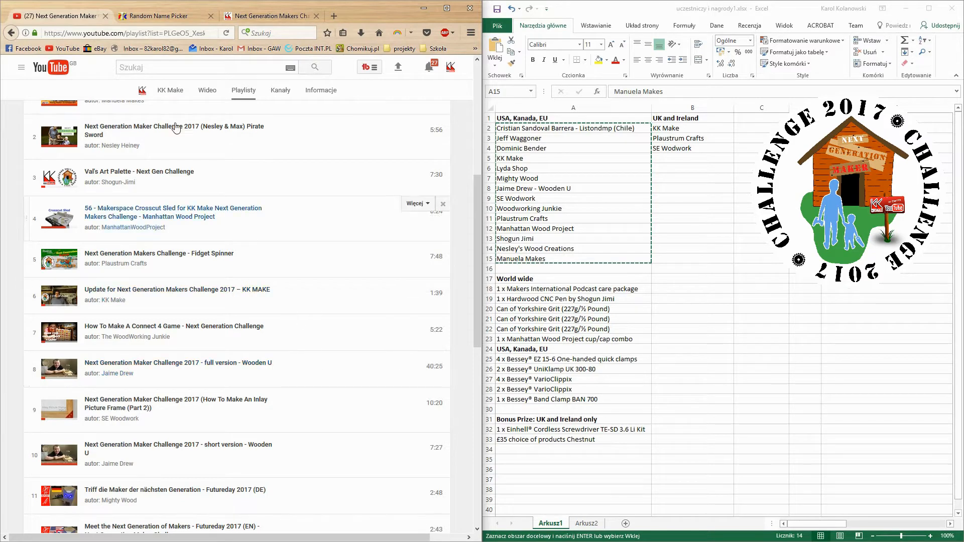
pyautogui.click(164, 17)
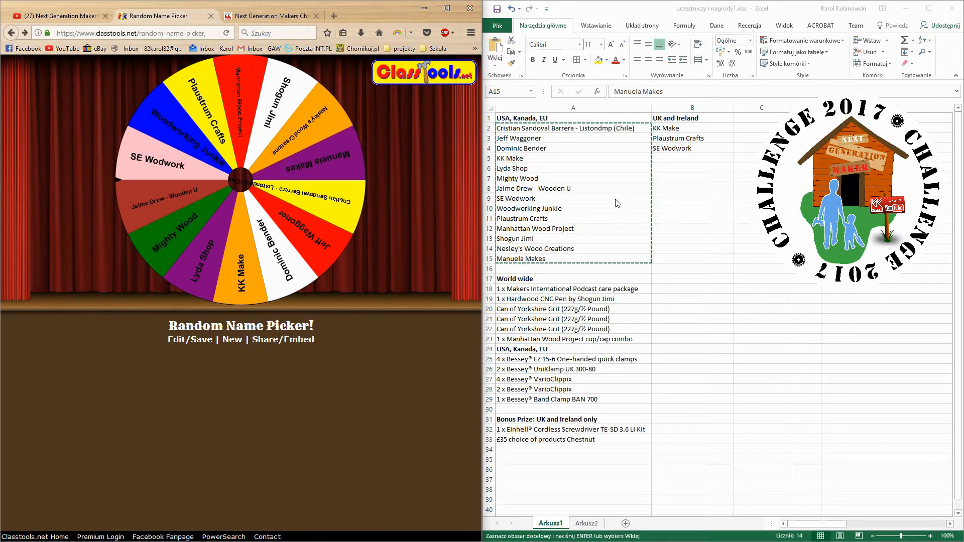
# Rename KK Make to 'KK Make - Lukas' in entrant cell A5 and winner cell B2.
pyautogui.click(541, 158)
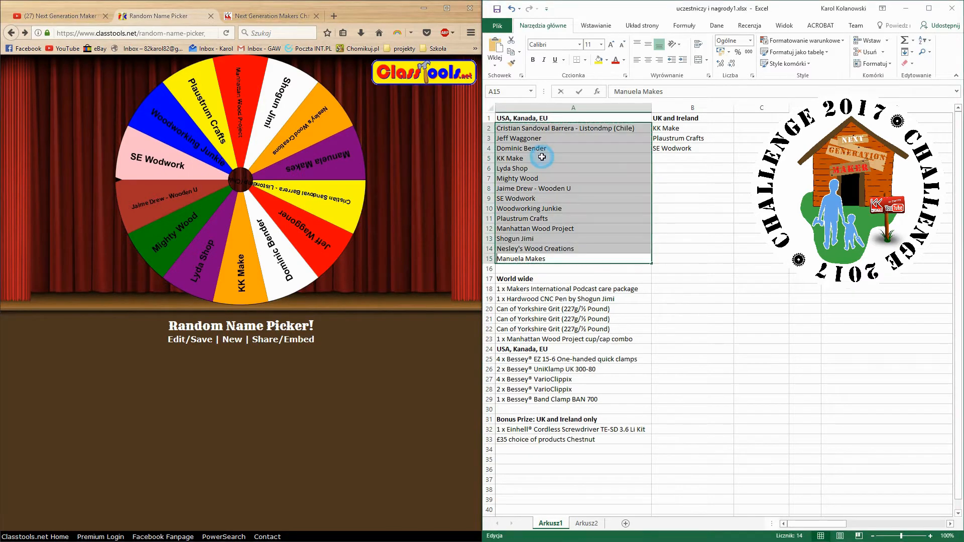
pyautogui.press('Escape')
pyautogui.doubleClick(540, 158)
pyautogui.write('- Lukas')
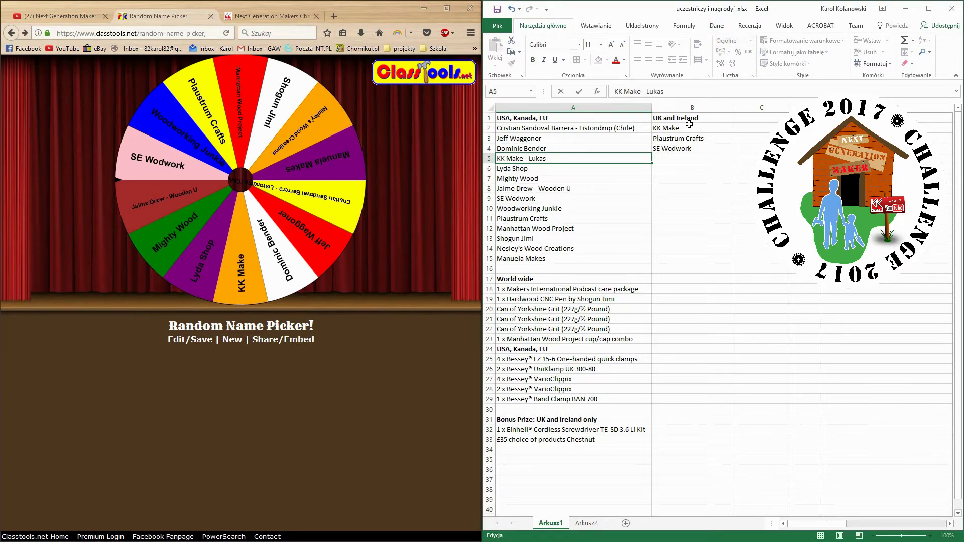
pyautogui.click(686, 128)
pyautogui.doubleClick(685, 129)
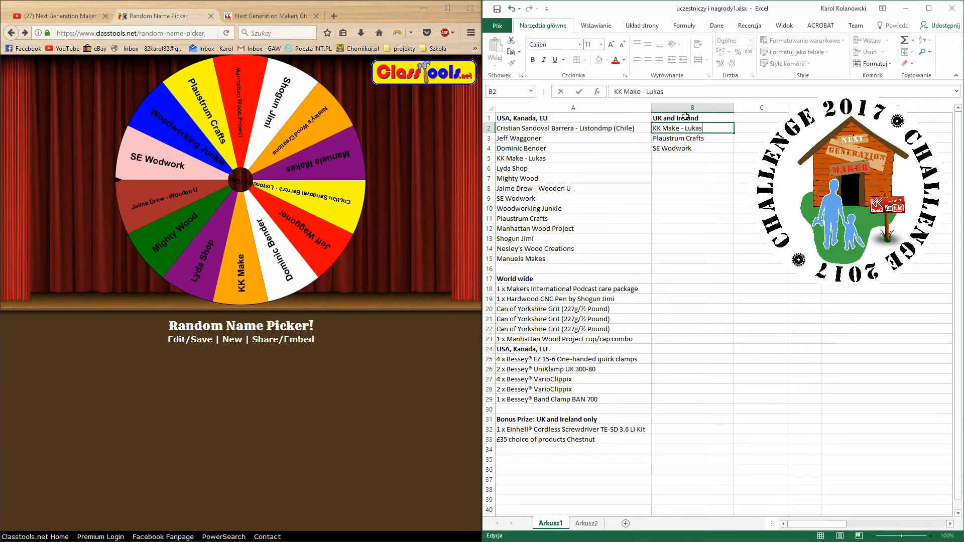
pyautogui.click(691, 270)
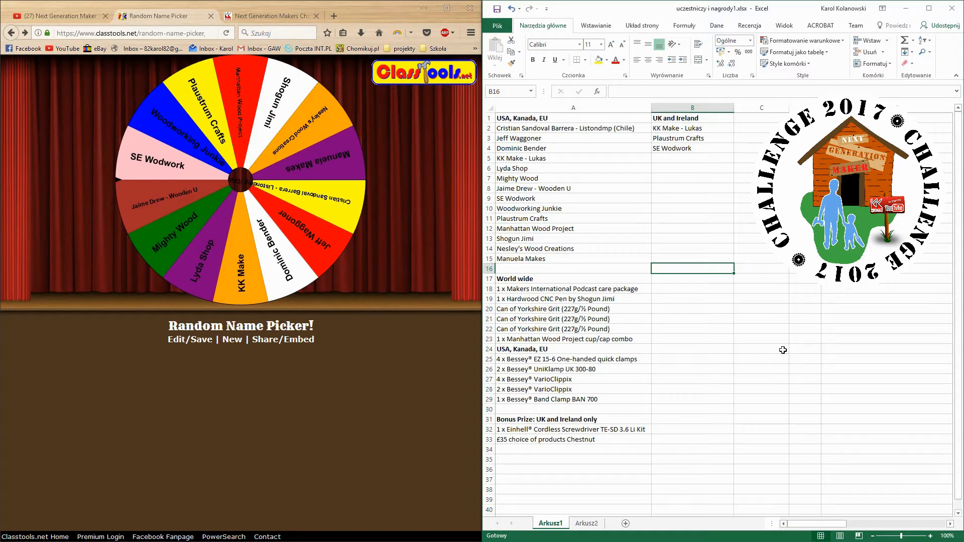
# Spin the wheel to draw a winner for the podcast care package.
pyautogui.click(568, 288)
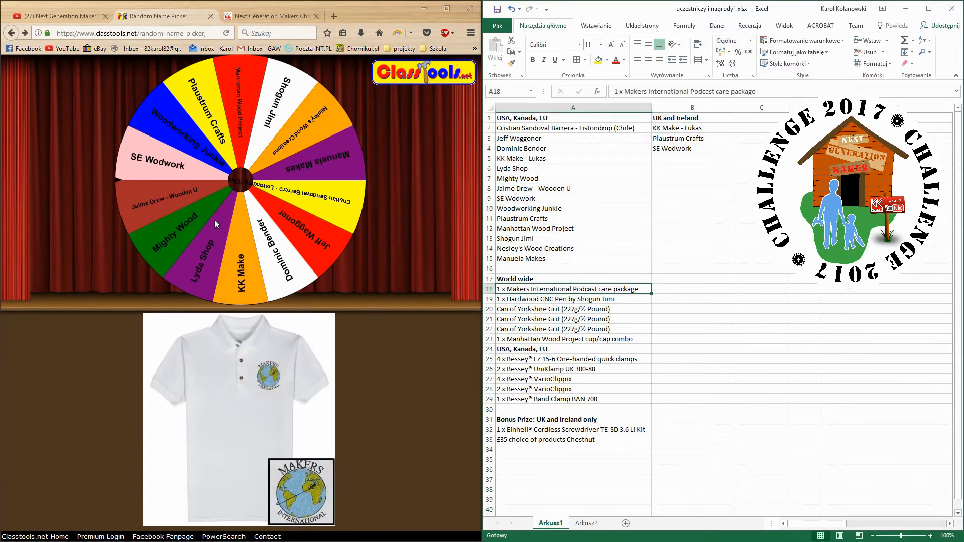
pyautogui.click(242, 182)
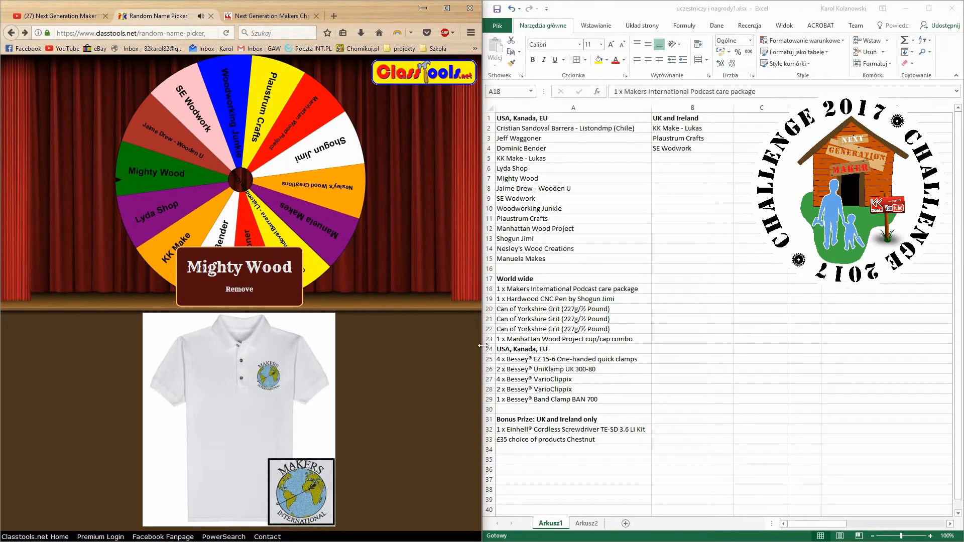
pyautogui.moveTo(482, 346); pyautogui.dragTo(552, 346)
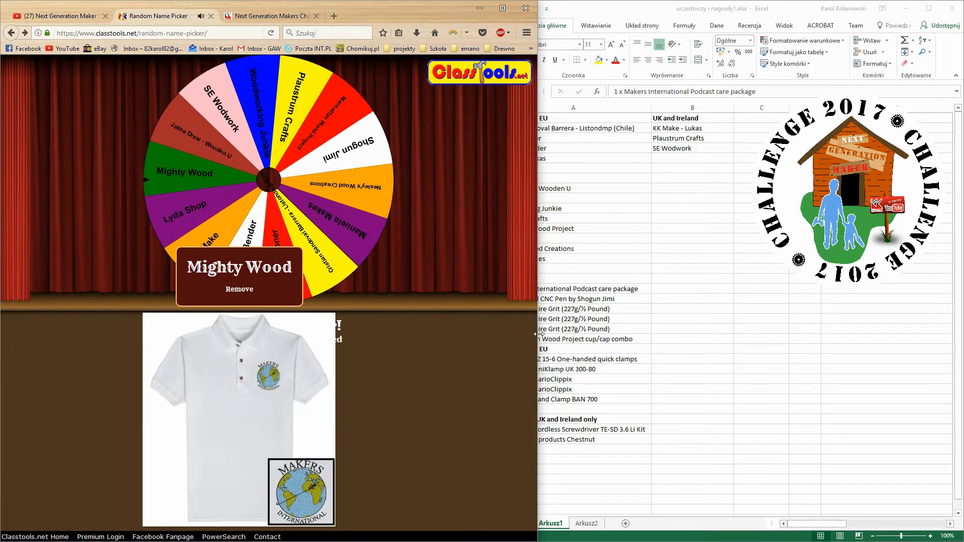
pyautogui.moveTo(536, 332); pyautogui.dragTo(481, 333)
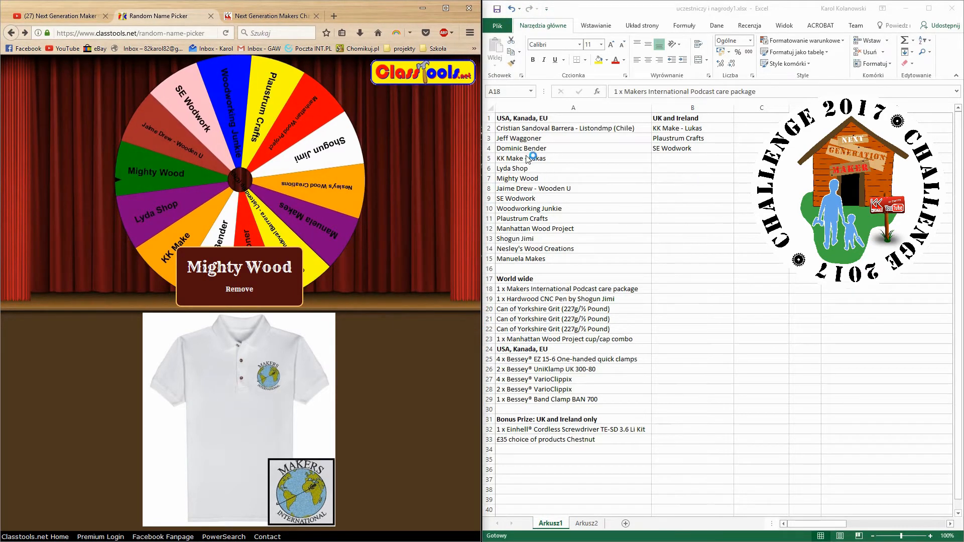
# Move Mighty Wood from A7 into B18 beside the podcast care package and remove it from the wheel.
pyautogui.click(528, 179)
pyautogui.hotkey('ctrl', 'c')
pyautogui.click(679, 293)
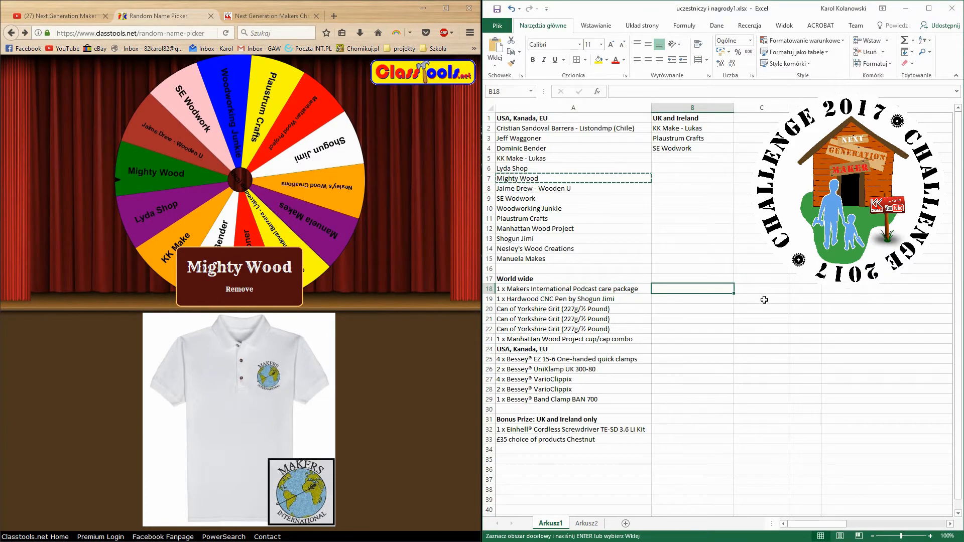
pyautogui.hotkey('ctrl', 'v')
pyautogui.click(238, 289)
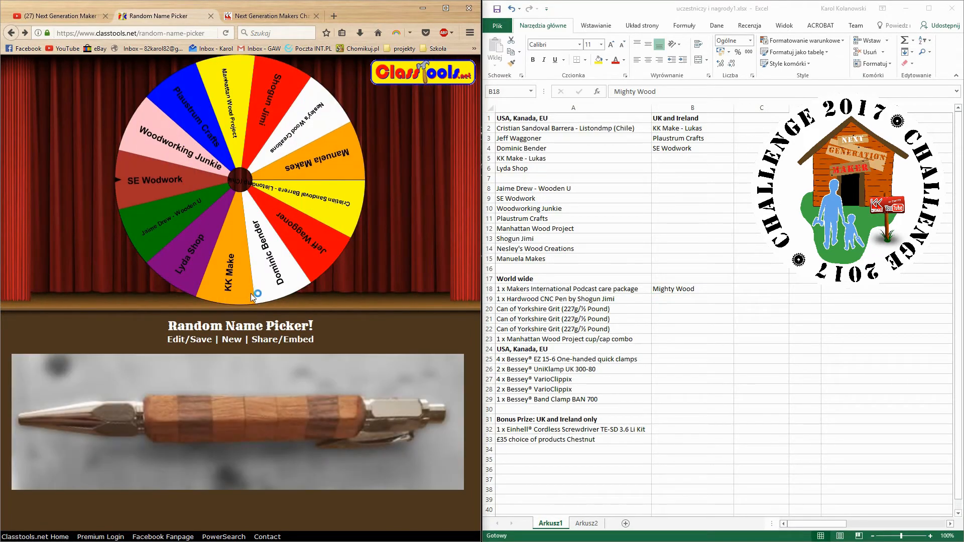
pyautogui.click(243, 187)
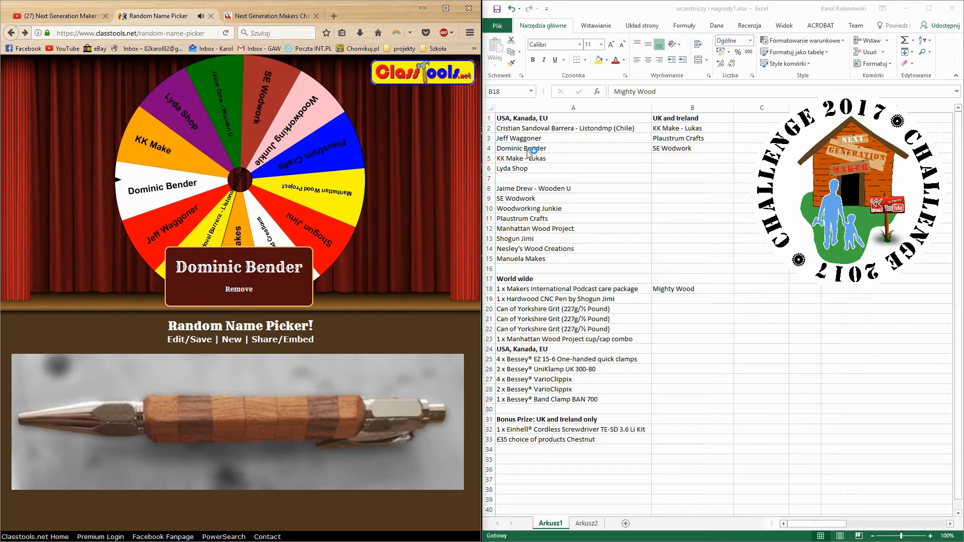
pyautogui.click(533, 148)
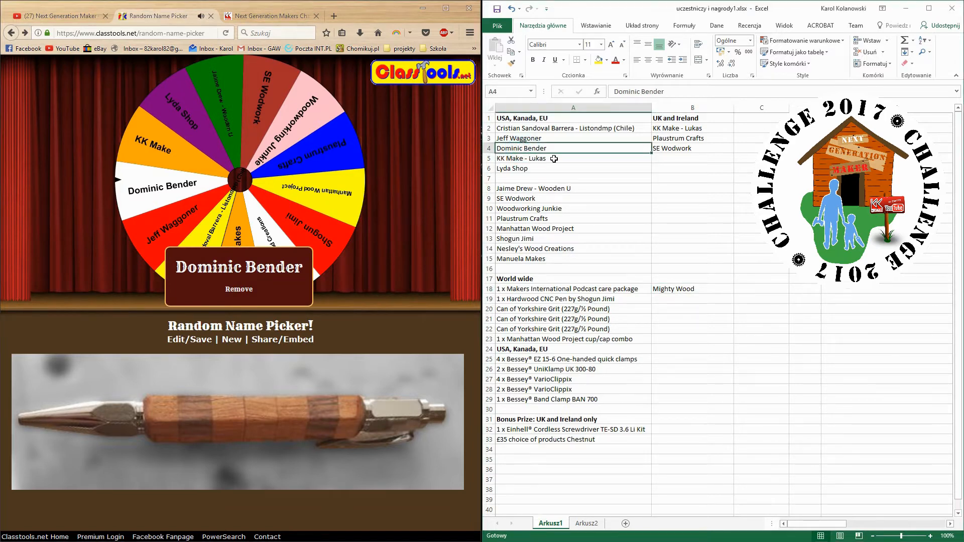
pyautogui.hotkey('ctrl', 'c')
pyautogui.click(669, 299)
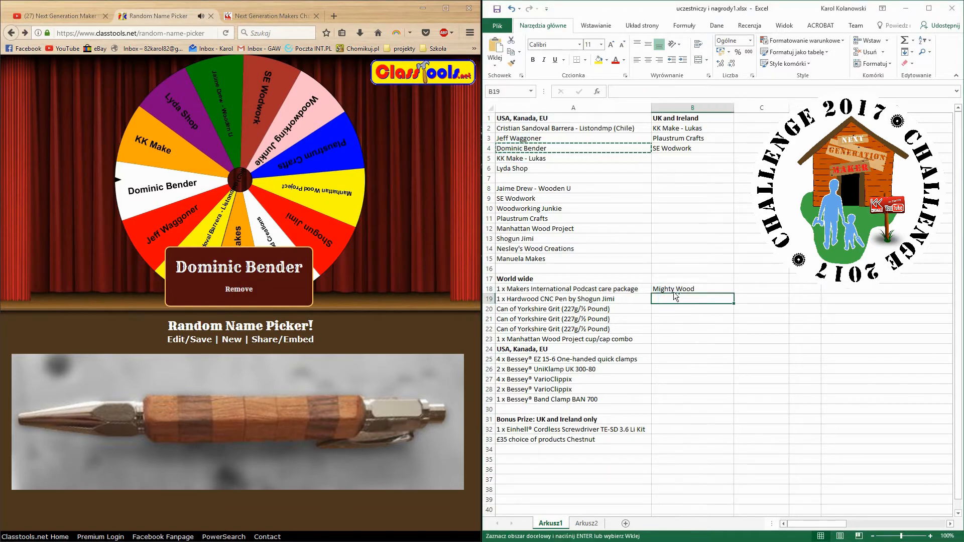
pyautogui.hotkey('ctrl', 'v')
pyautogui.click(239, 290)
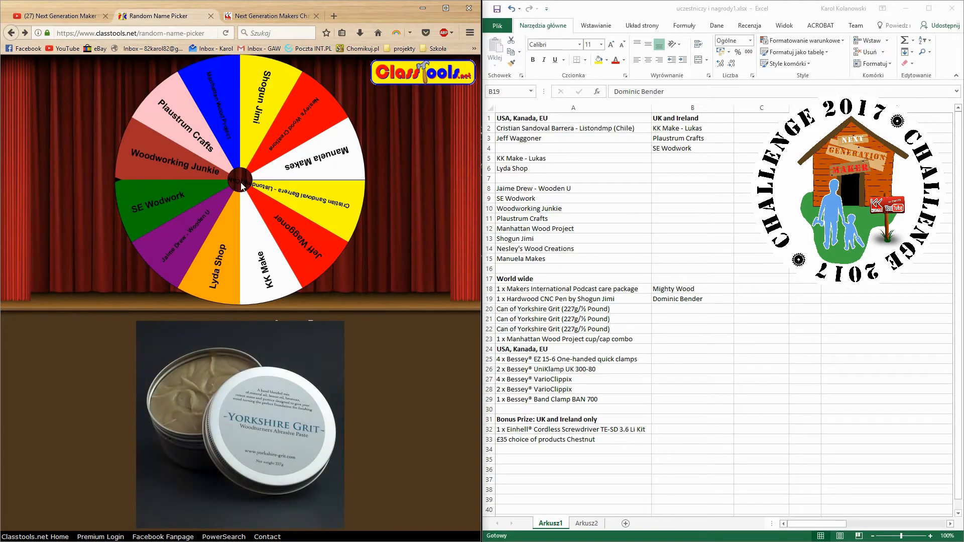
# Draw Manhattan Wood Project, move it from A12 into B20 for the first Yorkshire Grit can, and remove it from the wheel.
pyautogui.click(241, 186)
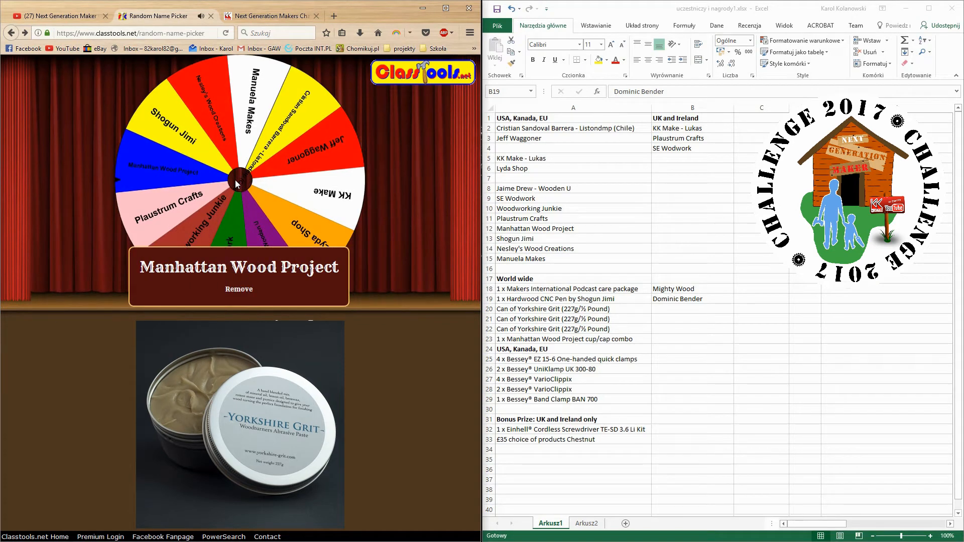
pyautogui.click(537, 230)
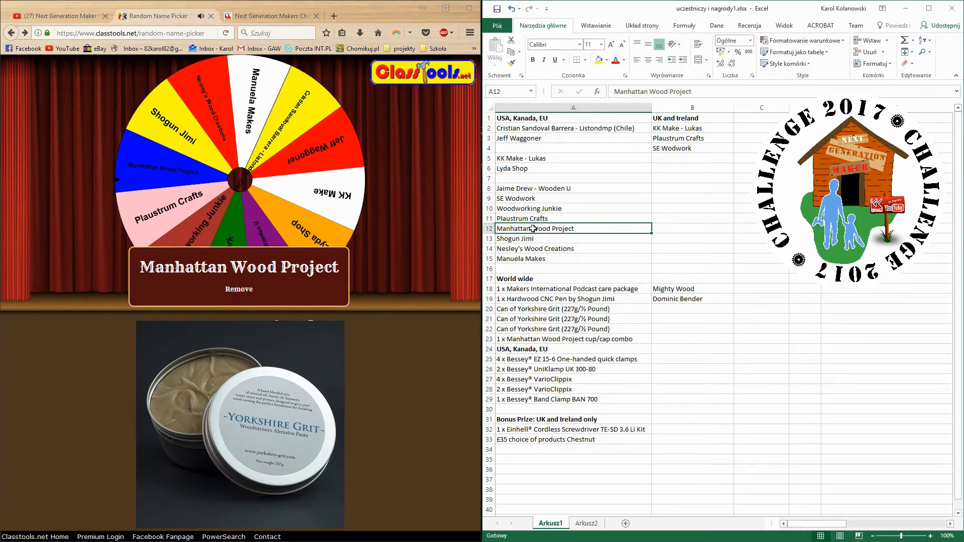
pyautogui.hotkey('ctrl', 'x')
pyautogui.click(673, 309)
pyautogui.hotkey('ctrl', 'v')
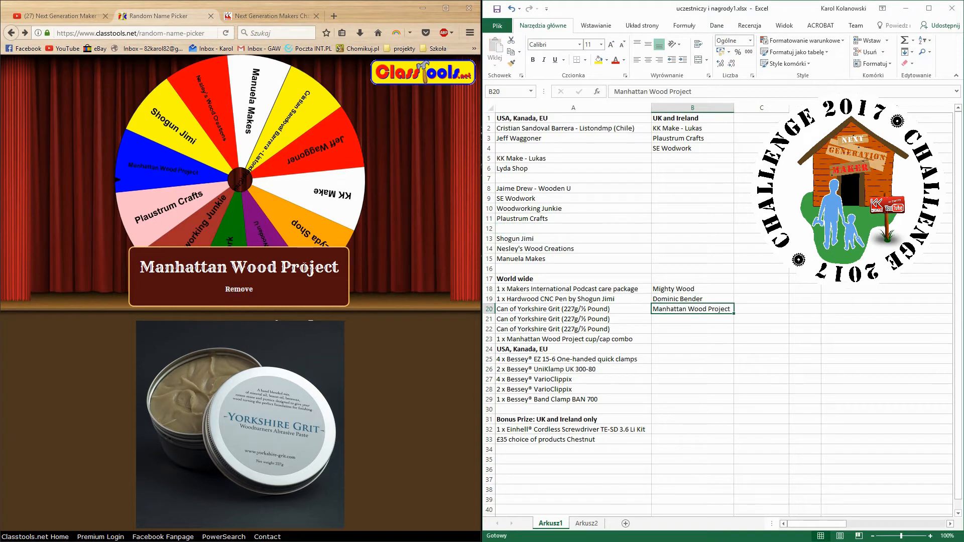
pyautogui.click(239, 289)
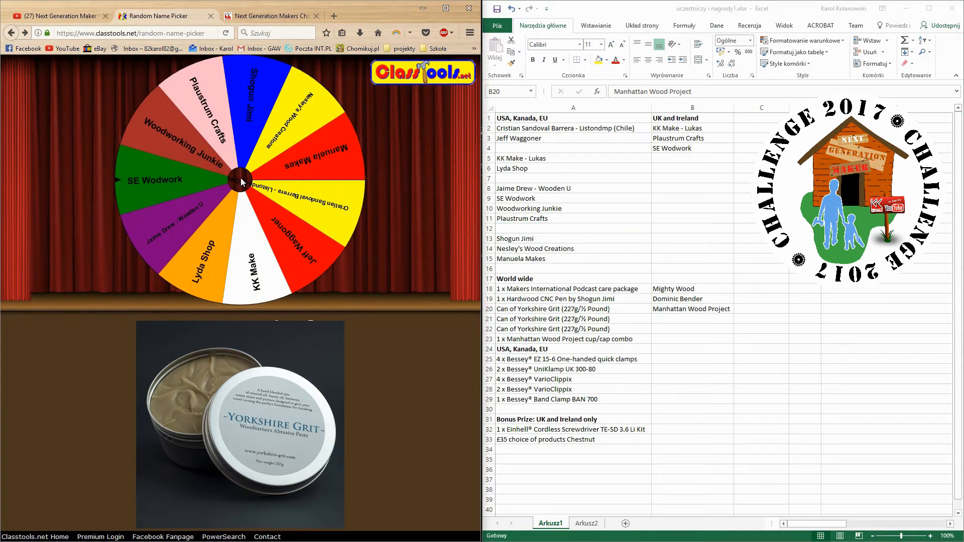
# Draw SE Wodwork, record it in B21 for the second Yorkshire Grit can, and remove it from the wheel.
pyautogui.click(242, 181)
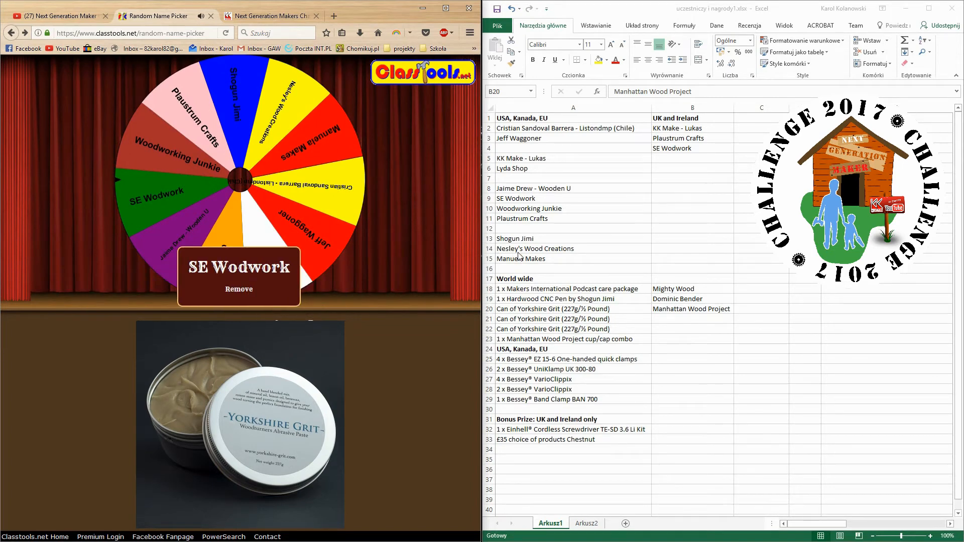
pyautogui.click(519, 199)
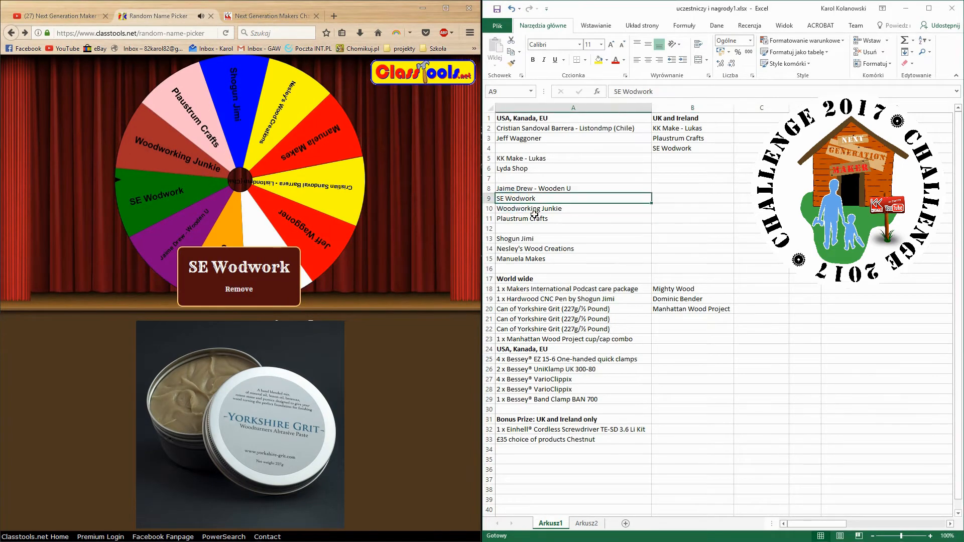
pyautogui.hotkey('ctrl', 'c')
pyautogui.click(708, 321)
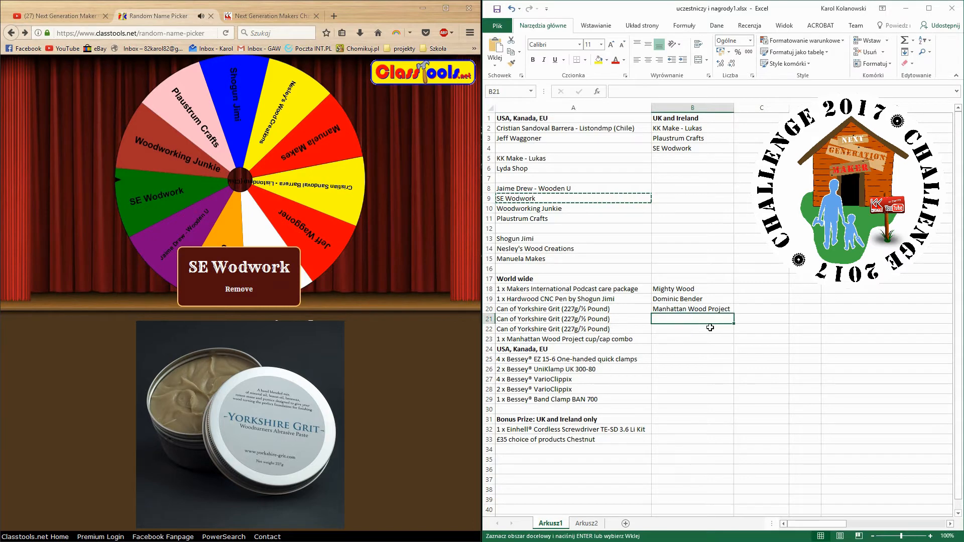
pyautogui.press('Return')
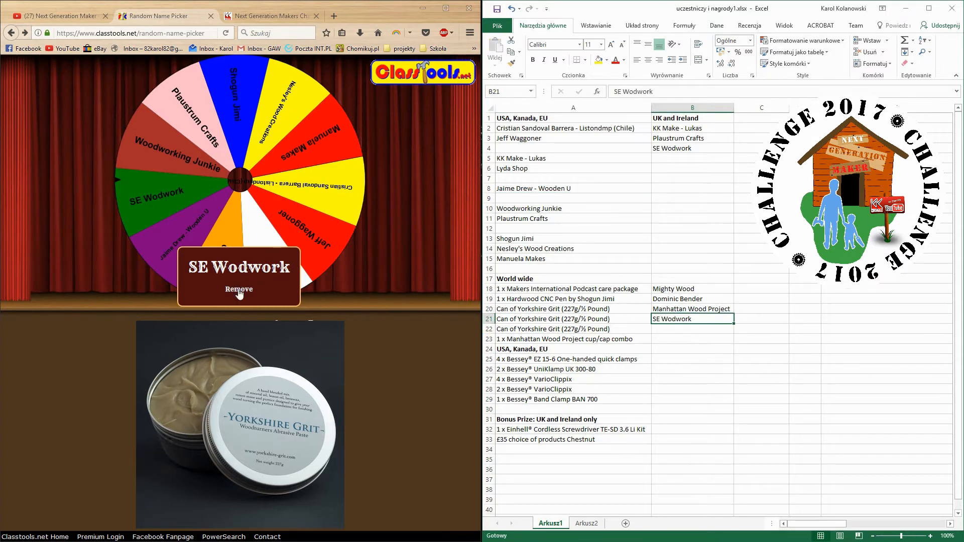
pyautogui.click(239, 291)
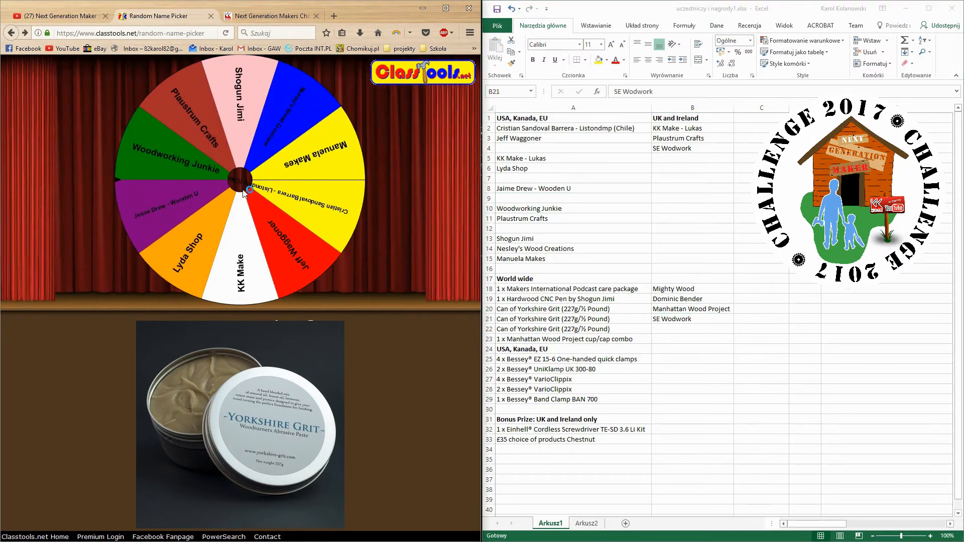
pyautogui.click(240, 183)
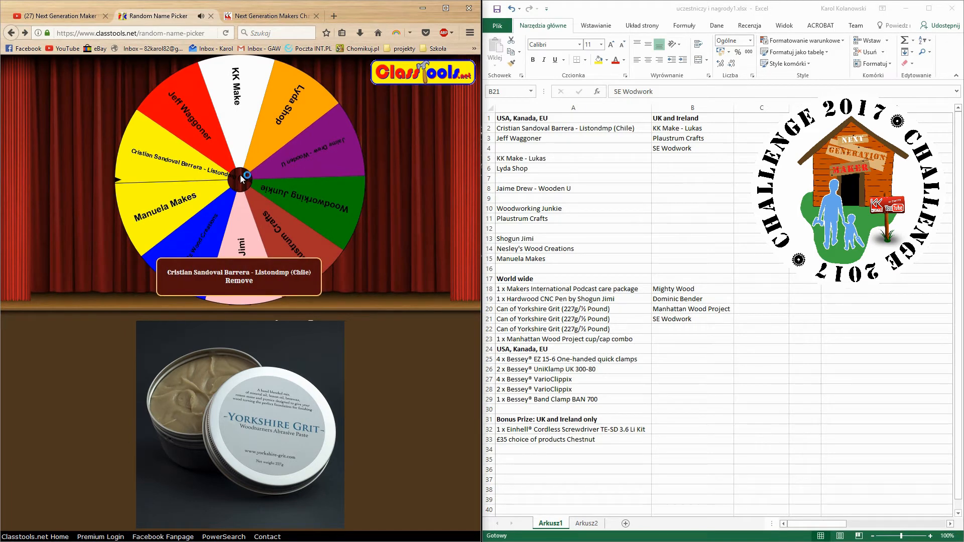
pyautogui.click(554, 128)
pyautogui.hotkey('ctrl', 'c')
pyautogui.click(671, 331)
pyautogui.hotkey('ctrl', 'v')
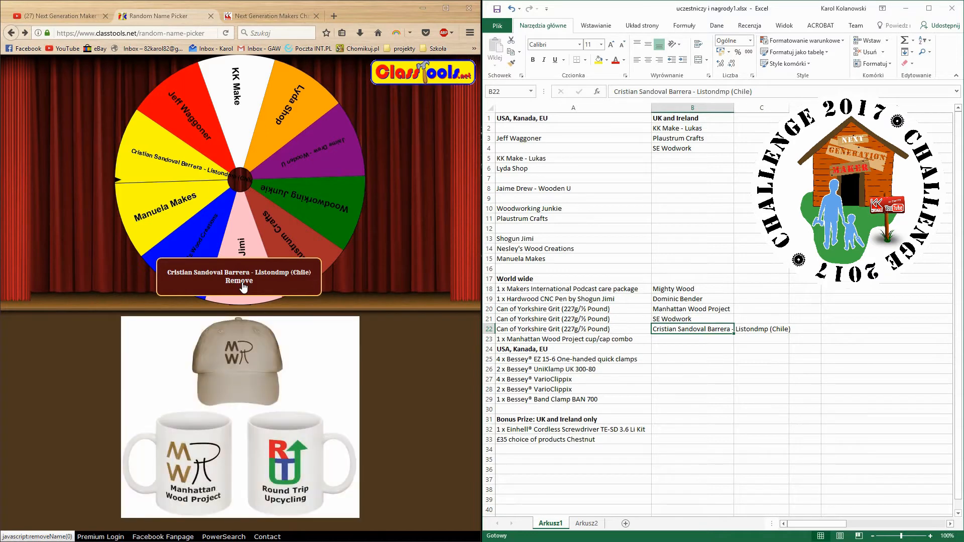
pyautogui.click(243, 285)
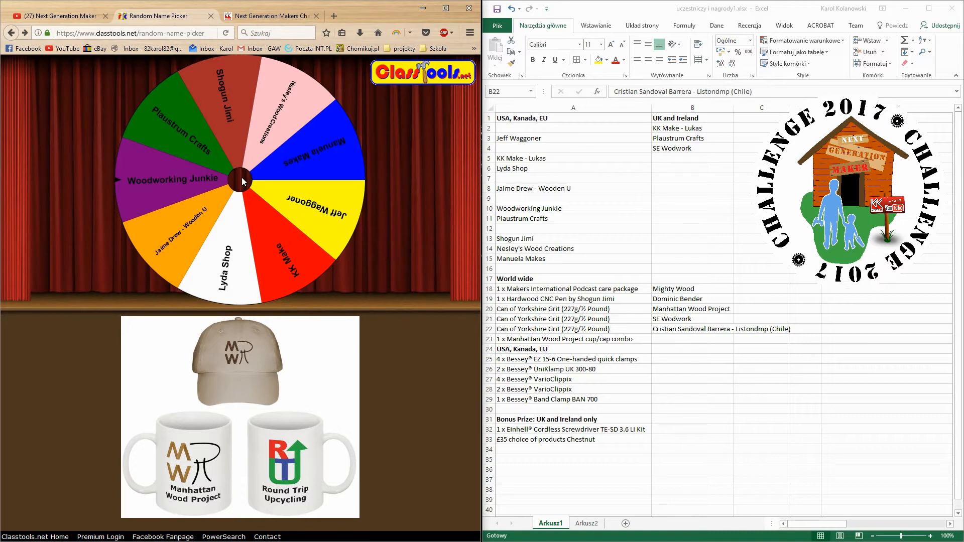
pyautogui.click(243, 181)
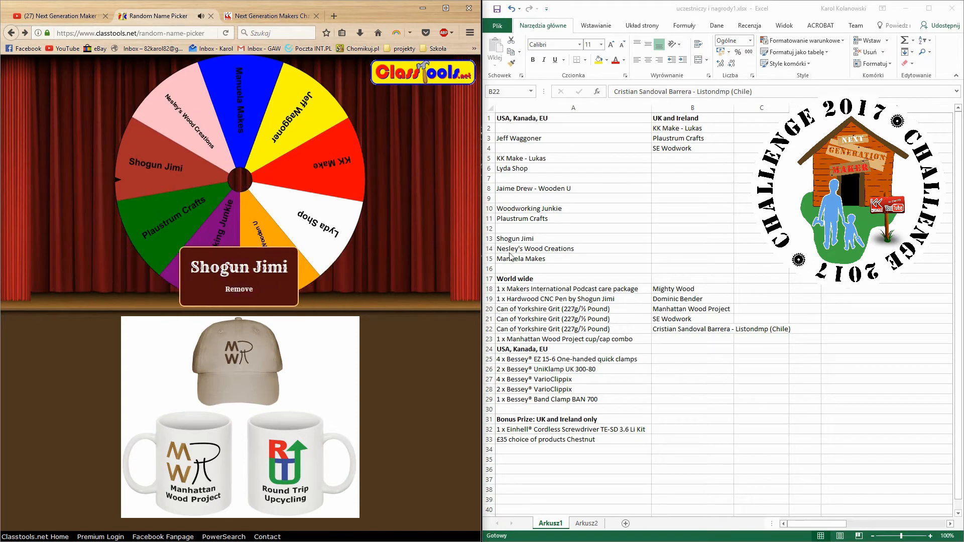
# Move Shogun Jimi from A13 into B23 for the cup/cap combo and remove them from the wheel.
pyautogui.click(520, 241)
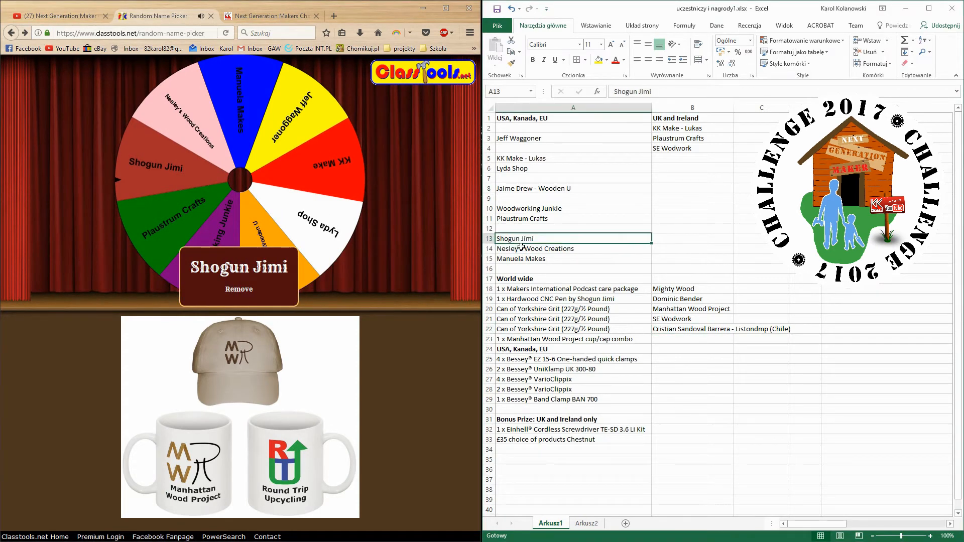
pyautogui.hotkey('ctrl', 'c')
pyautogui.click(682, 339)
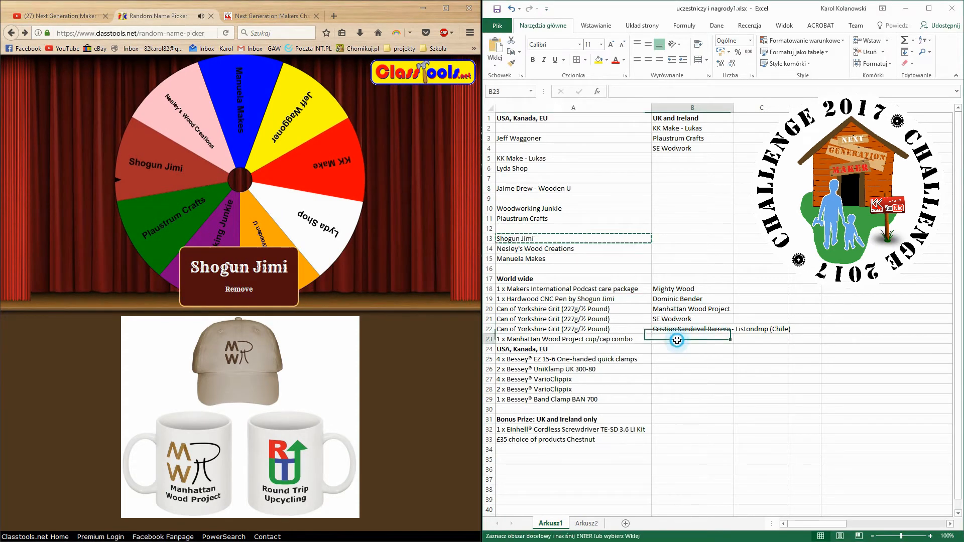
pyautogui.hotkey('ctrl', 'v')
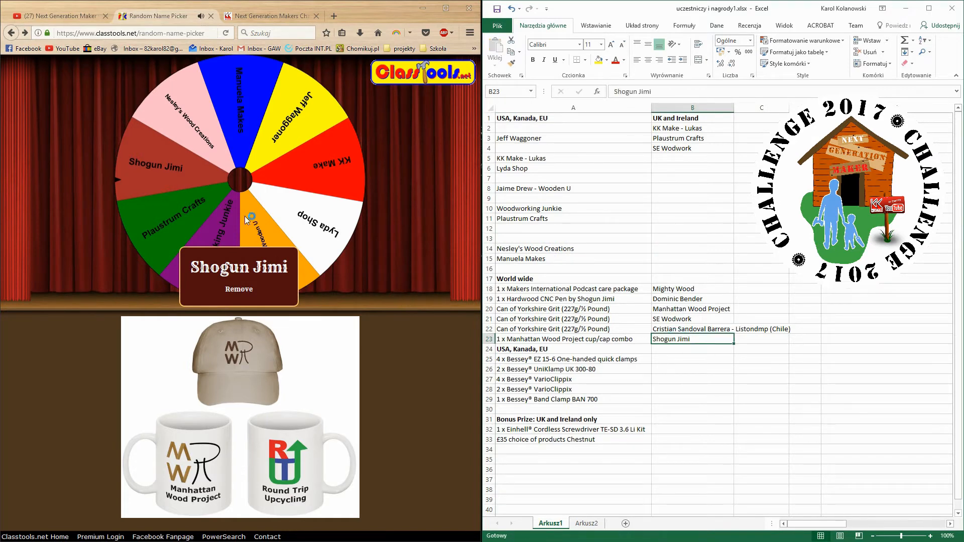
pyautogui.click(239, 290)
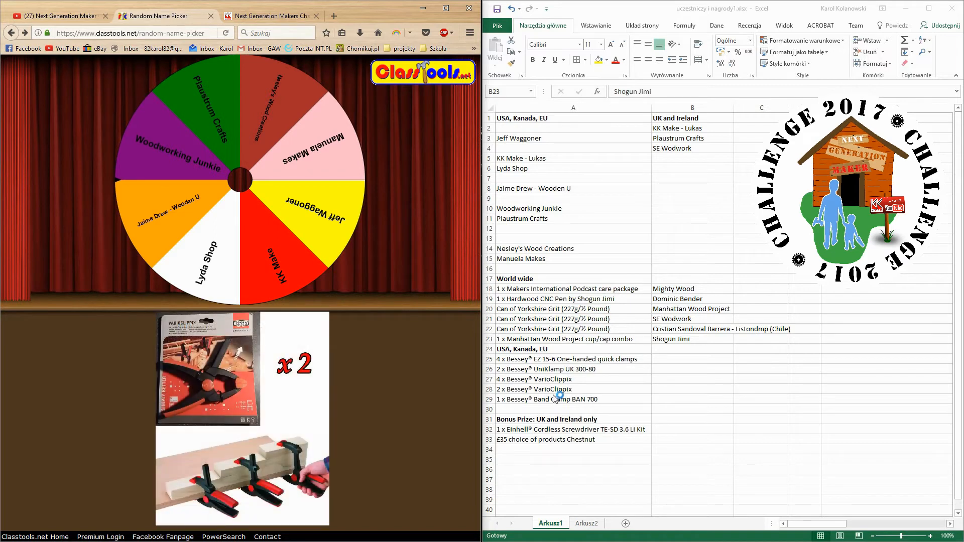
pyautogui.click(655, 390)
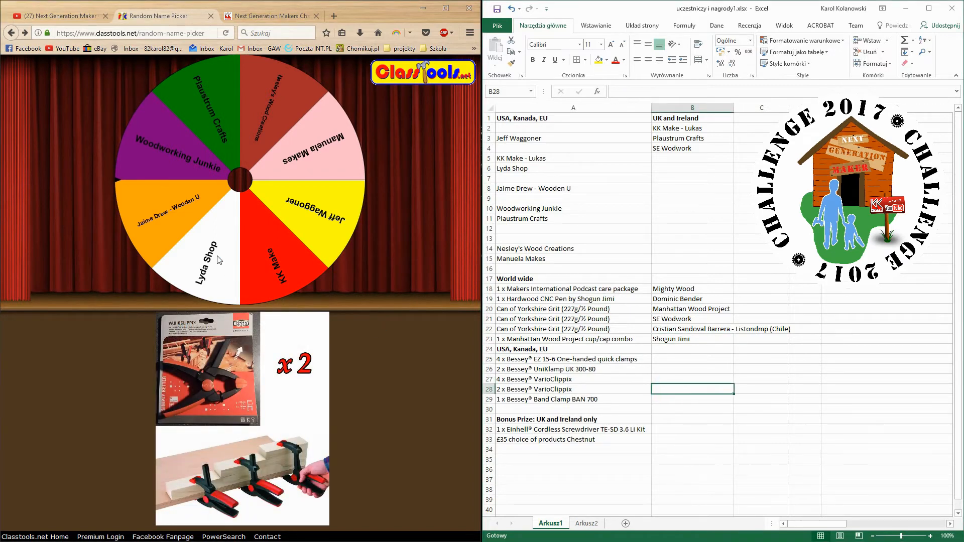
pyautogui.click(243, 182)
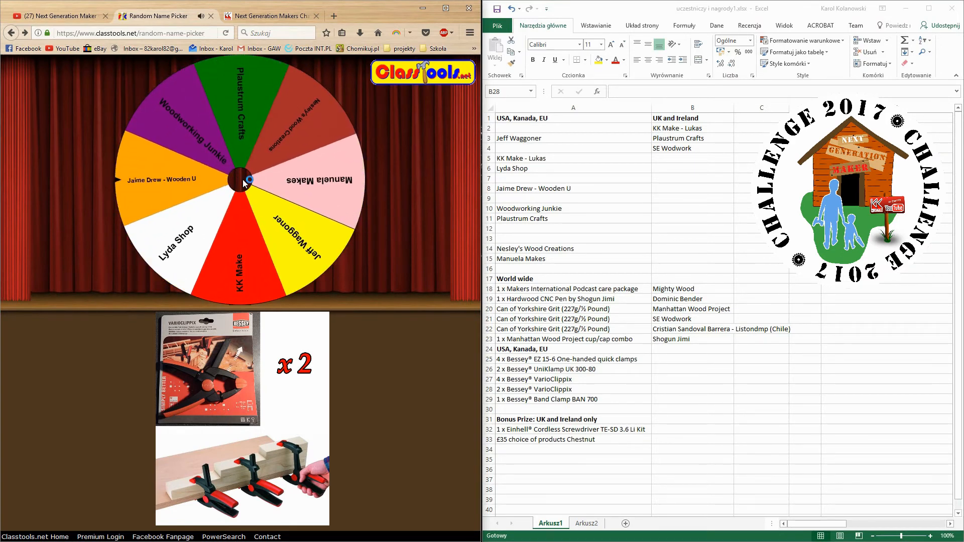
pyautogui.click(546, 189)
pyautogui.click(547, 189)
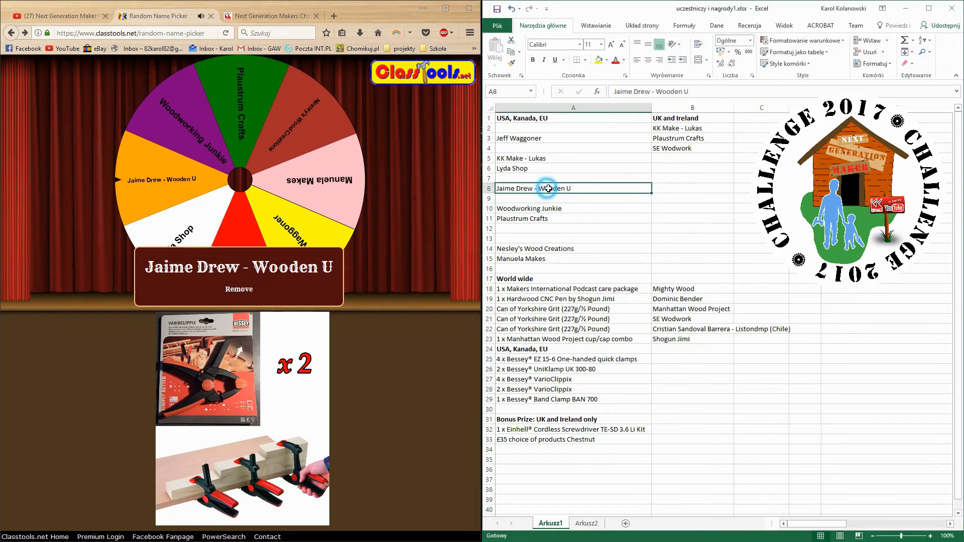
pyautogui.hotkey('ctrl', 'c')
pyautogui.click(655, 393)
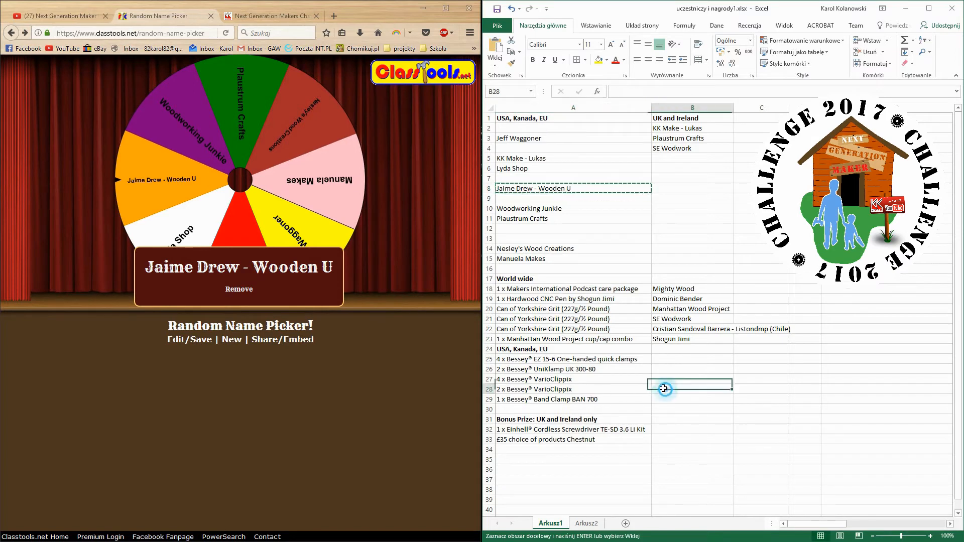
pyautogui.press('Return')
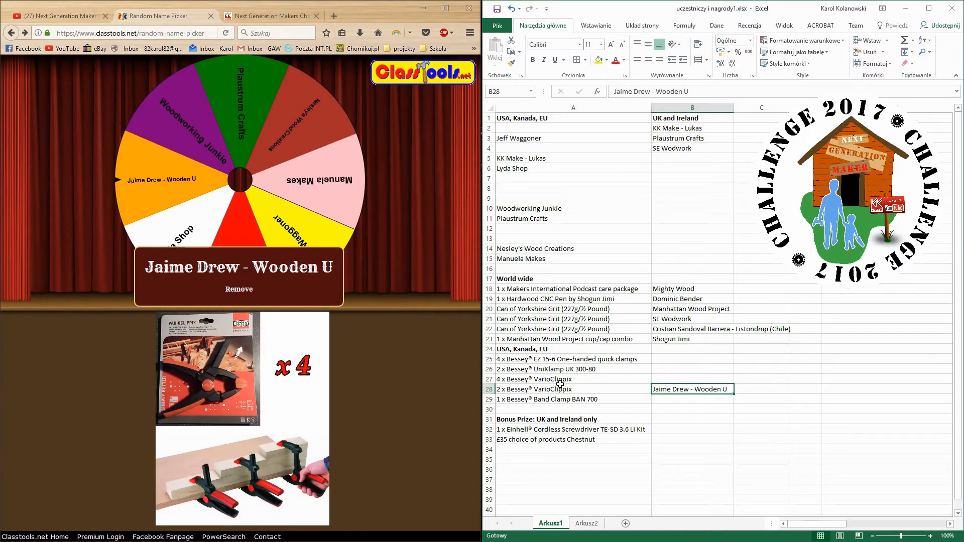
pyautogui.click(239, 291)
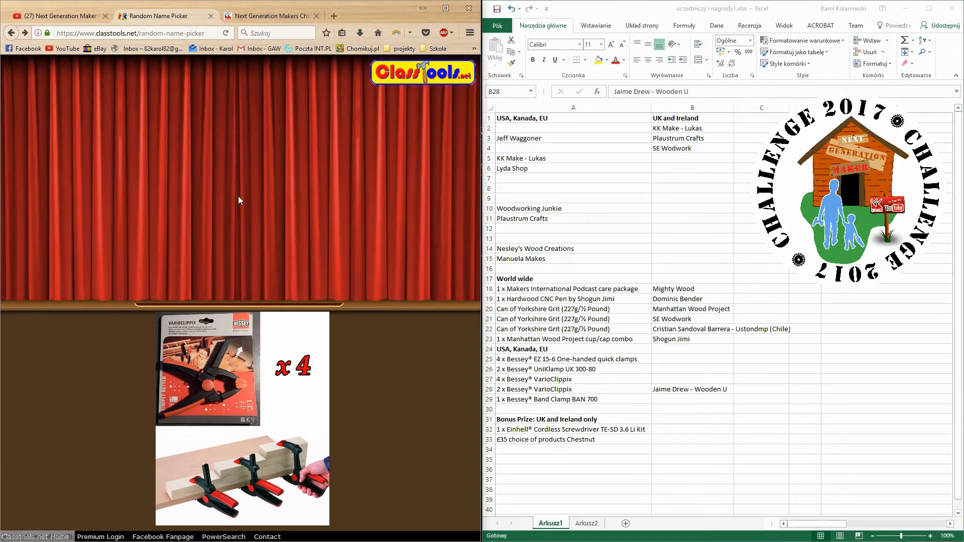
pyautogui.click(245, 182)
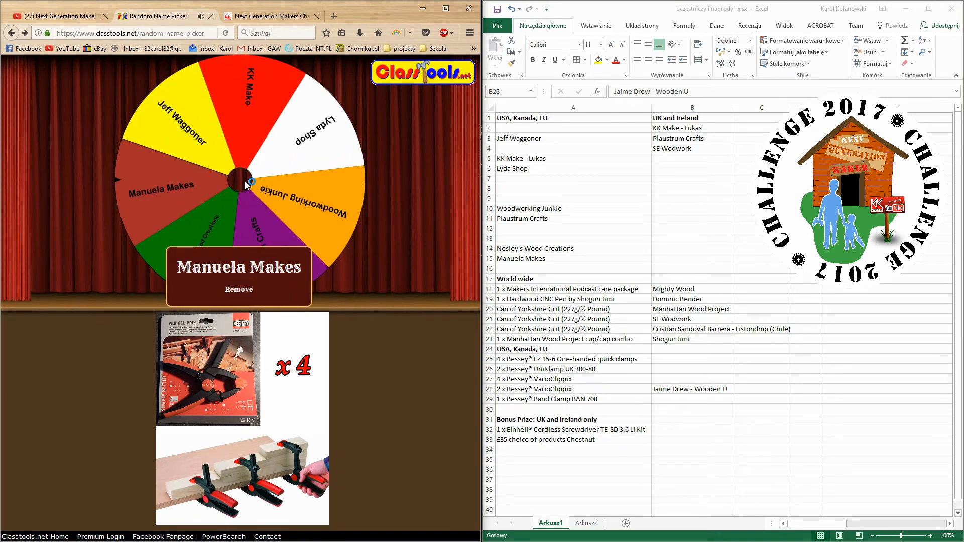
pyautogui.click(523, 259)
pyautogui.hotkey('ctrl', 'c')
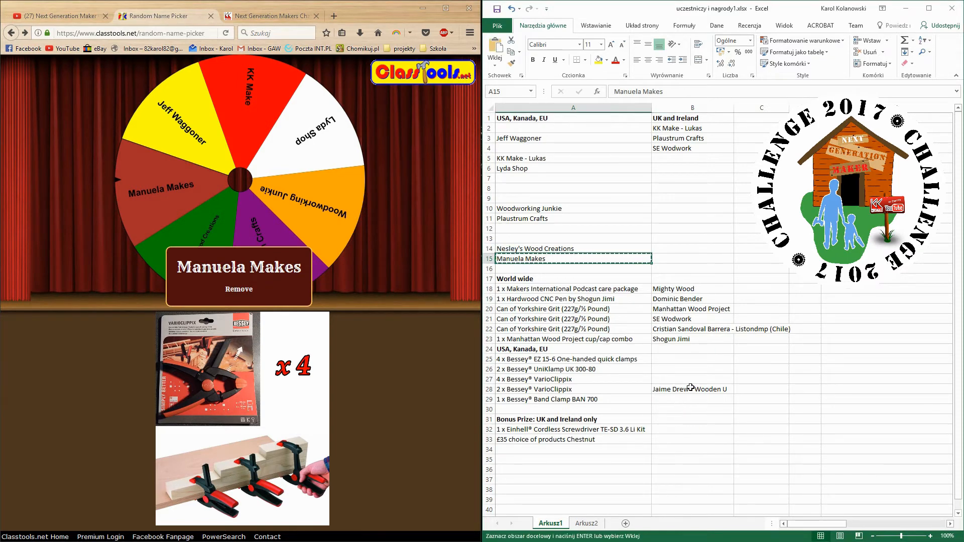
pyautogui.click(687, 380)
pyautogui.press('Return')
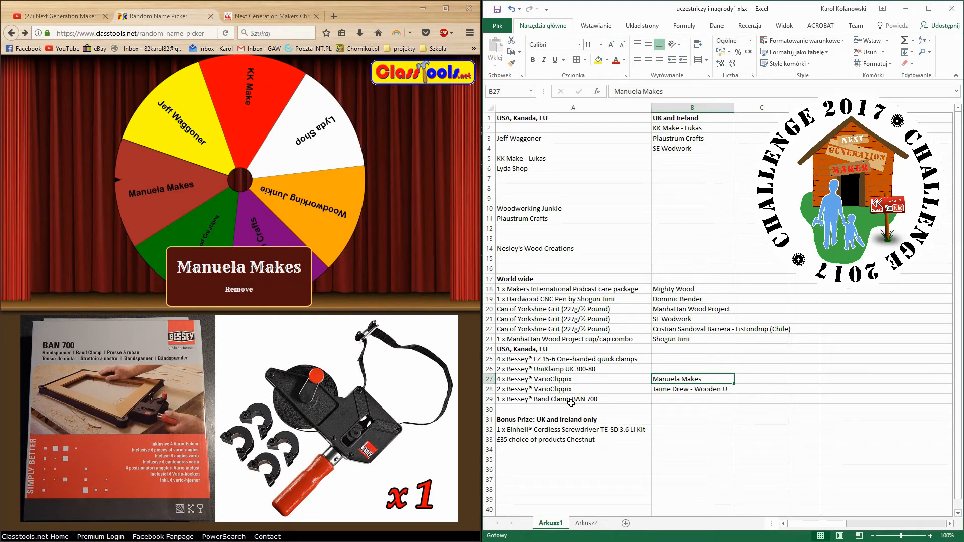
pyautogui.click(244, 287)
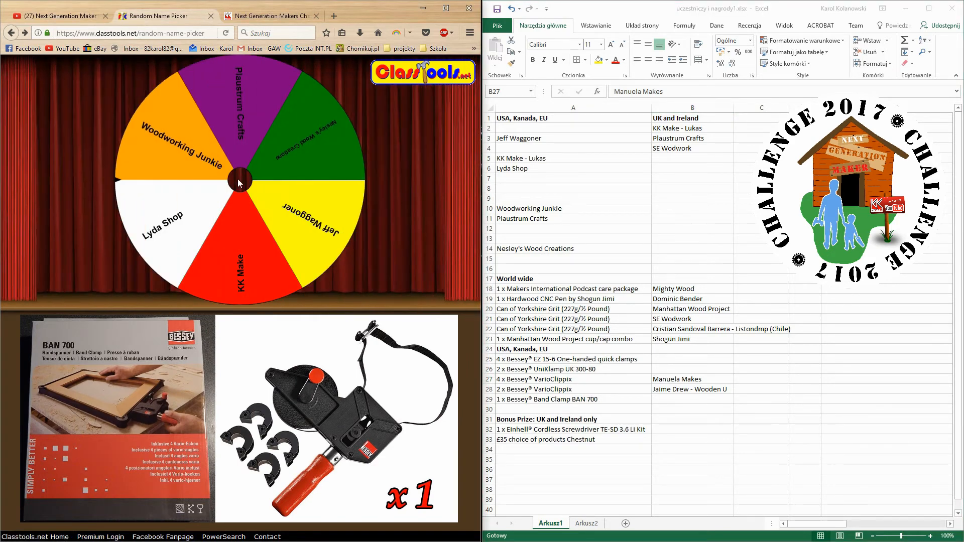
pyautogui.click(238, 181)
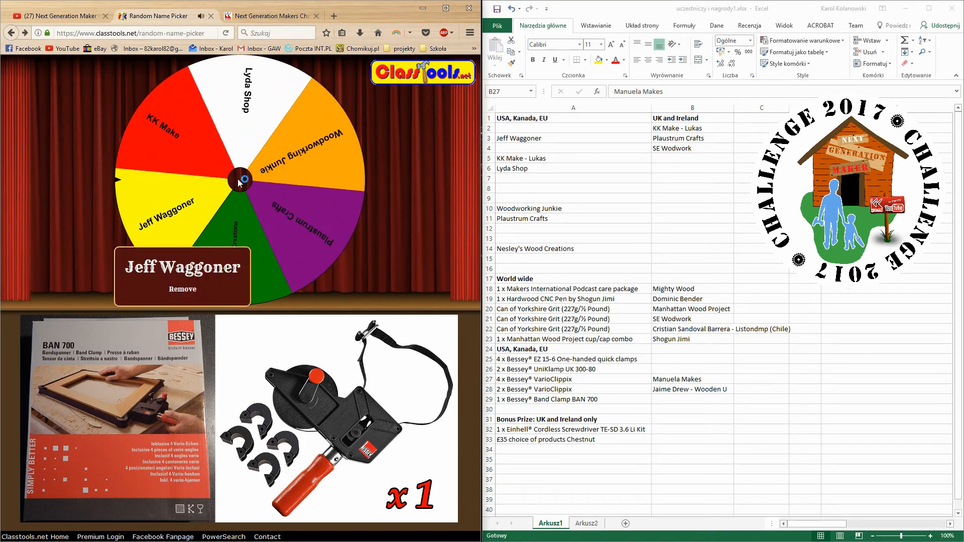
pyautogui.click(539, 139)
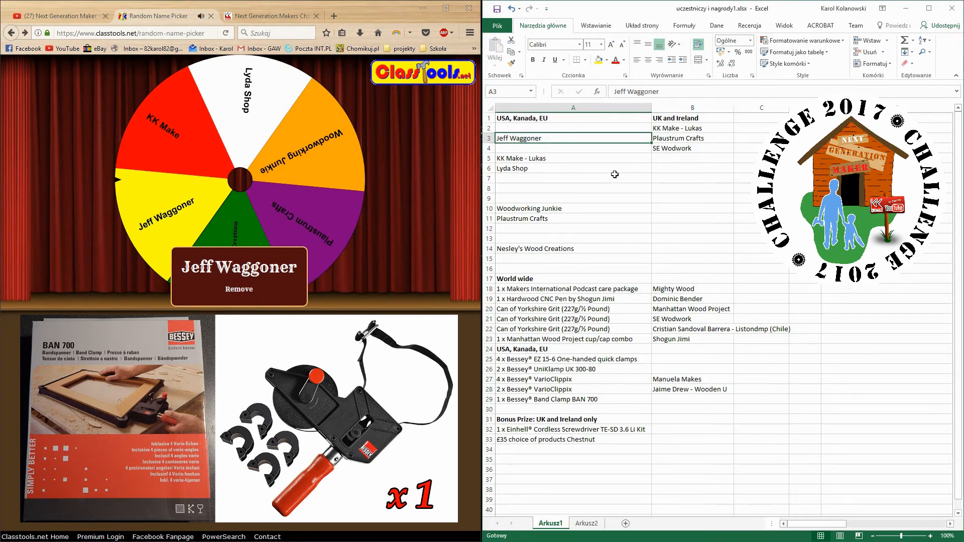
pyautogui.hotkey('ctrl', 'x')
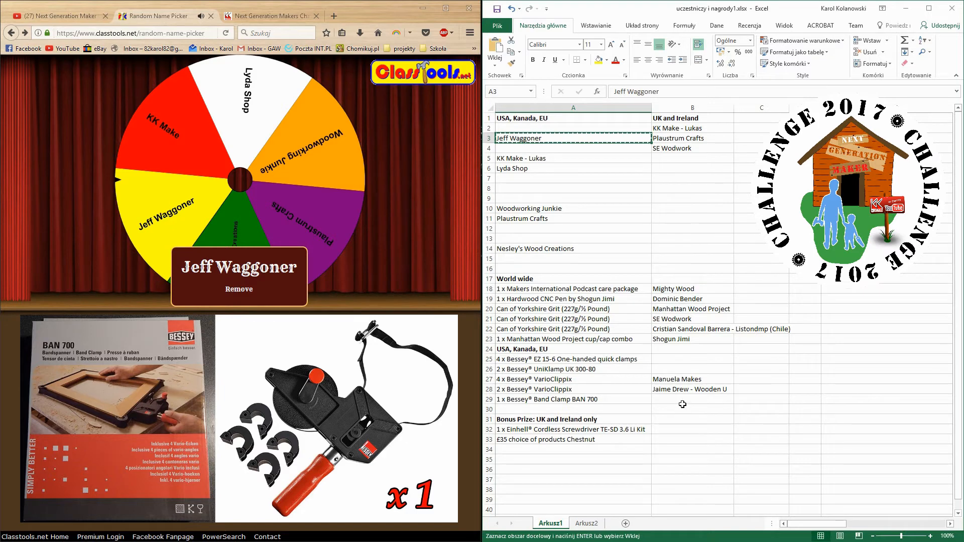
pyautogui.click(682, 401)
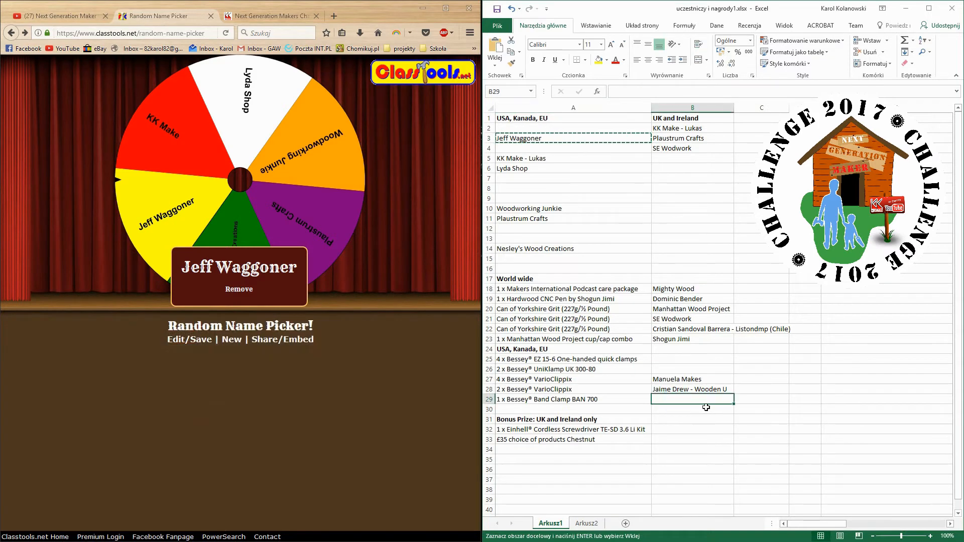
pyautogui.press('Return')
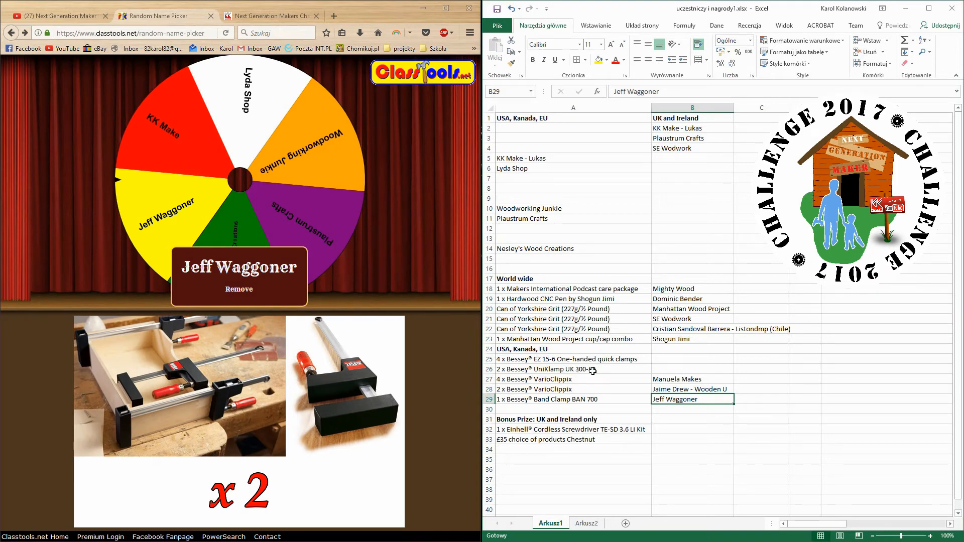
pyautogui.click(240, 293)
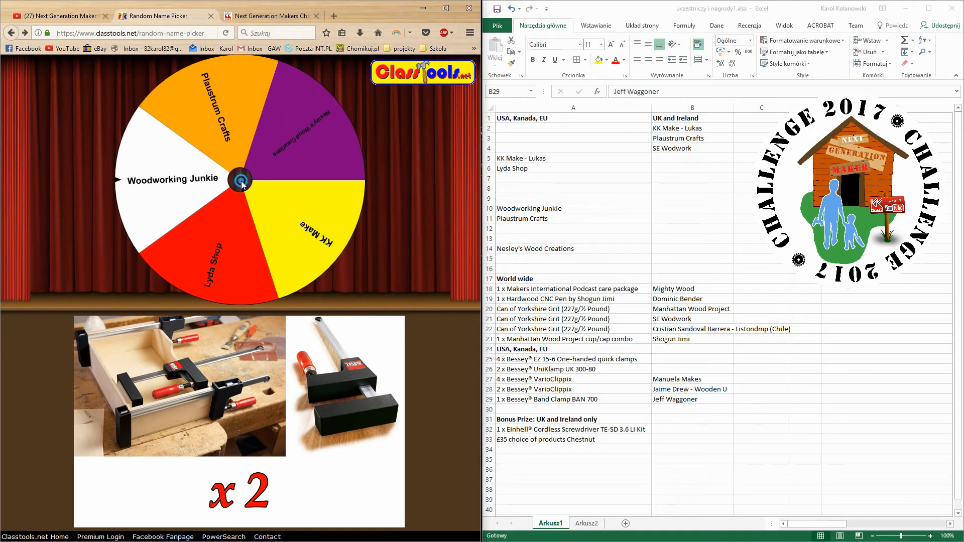
pyautogui.click(241, 184)
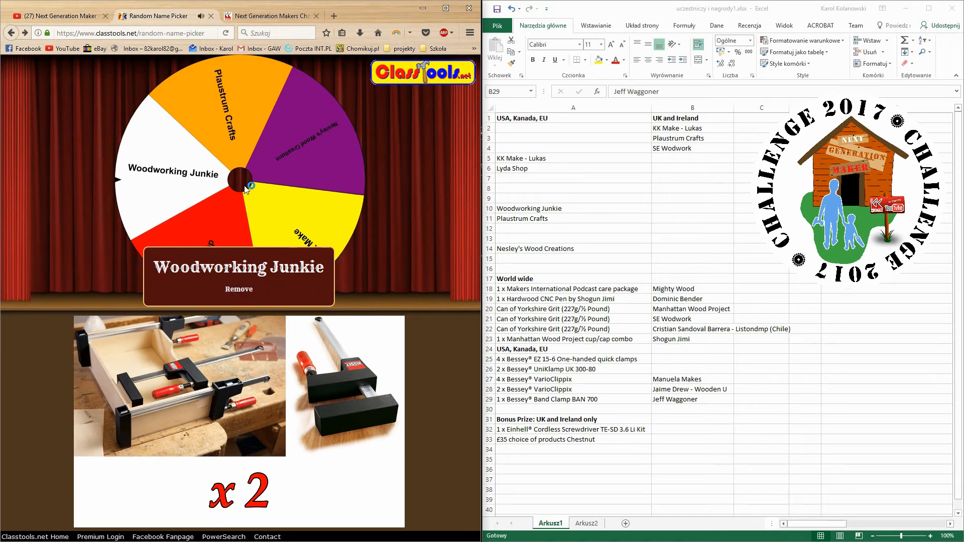
pyautogui.click(534, 209)
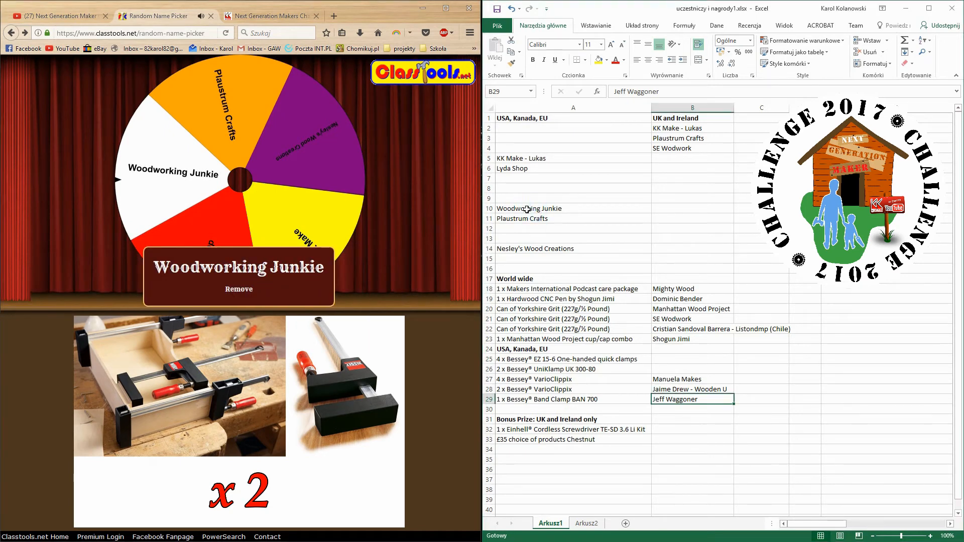
pyautogui.click(527, 209)
pyautogui.hotkey('ctrl', 'c')
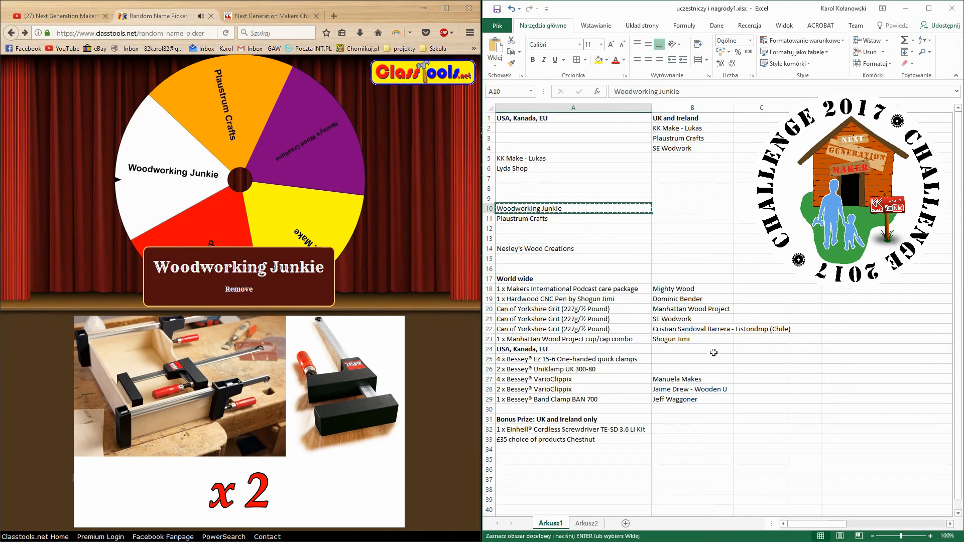
pyautogui.click(667, 368)
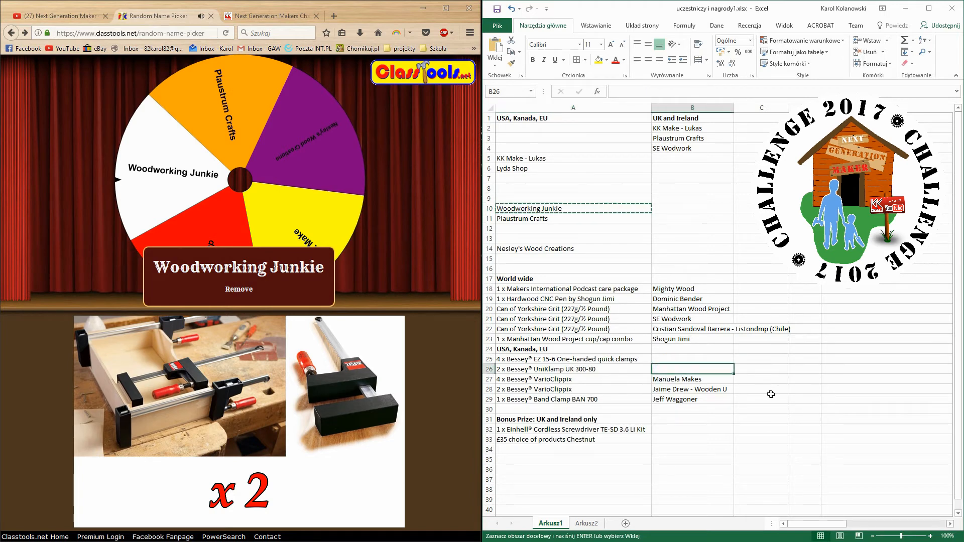
pyautogui.hotkey('ctrl', 'v')
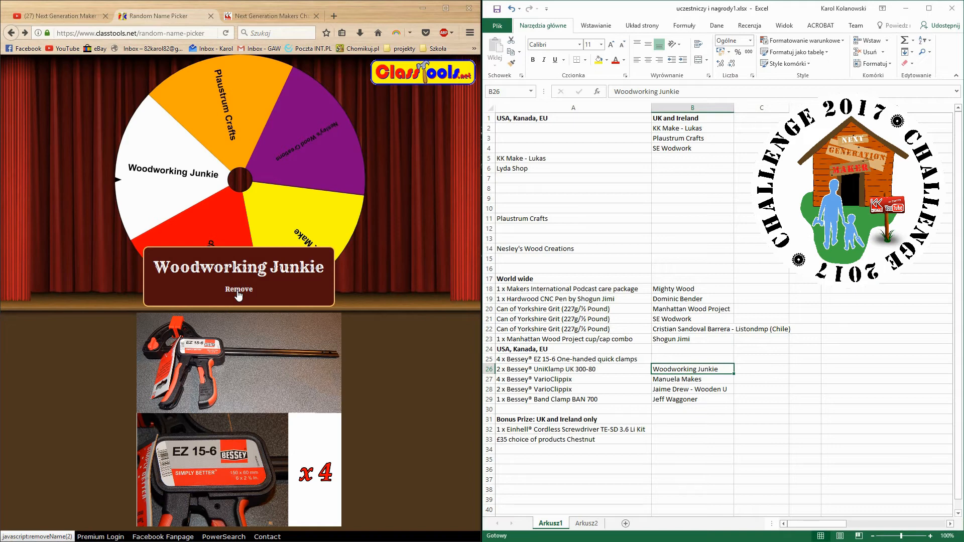
# Remove Woodworking Junkie from the wheel, spin, and move Lyda Shop from A6 to B25 beside the EZ 15-6 clamps.
pyautogui.click(239, 291)
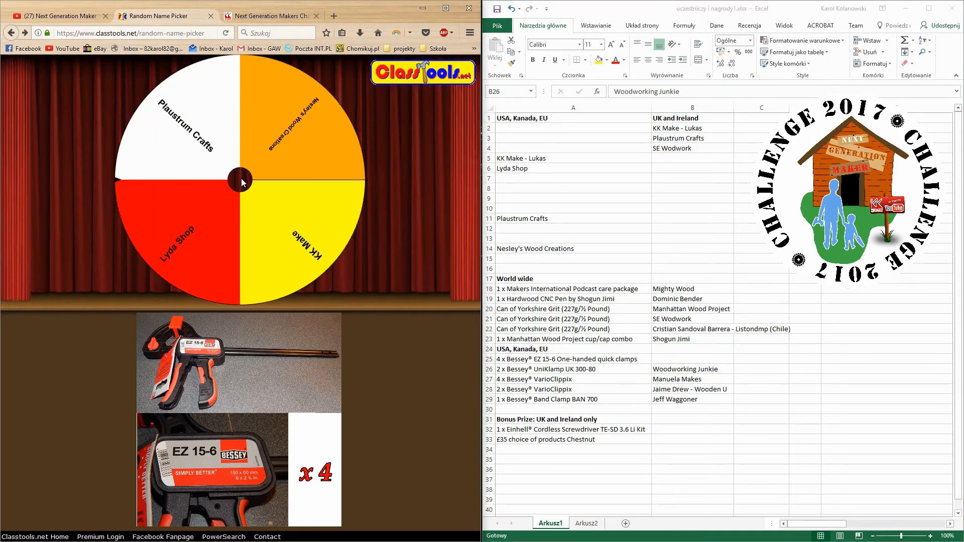
pyautogui.click(242, 179)
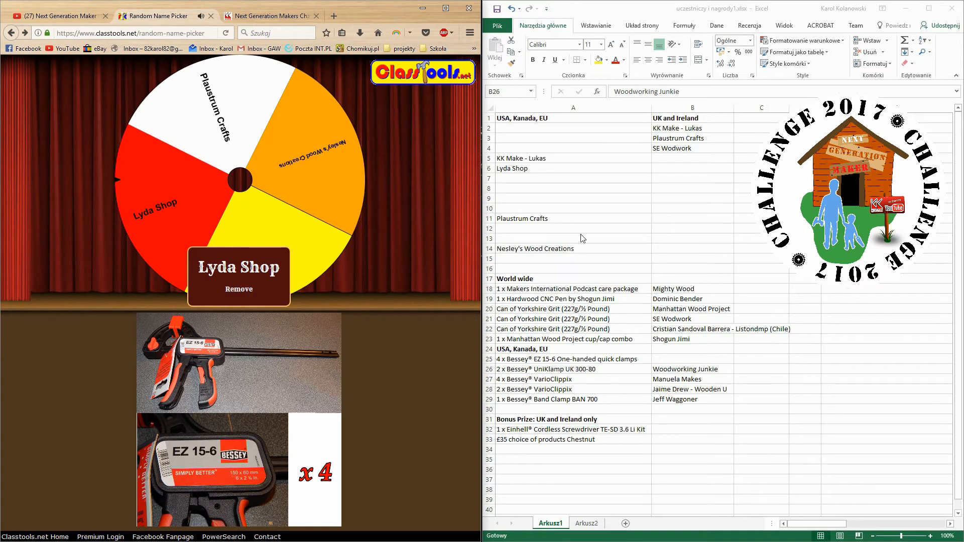
pyautogui.click(518, 170)
pyautogui.hotkey('ctrl', 'c')
pyautogui.click(679, 359)
pyautogui.press('Return')
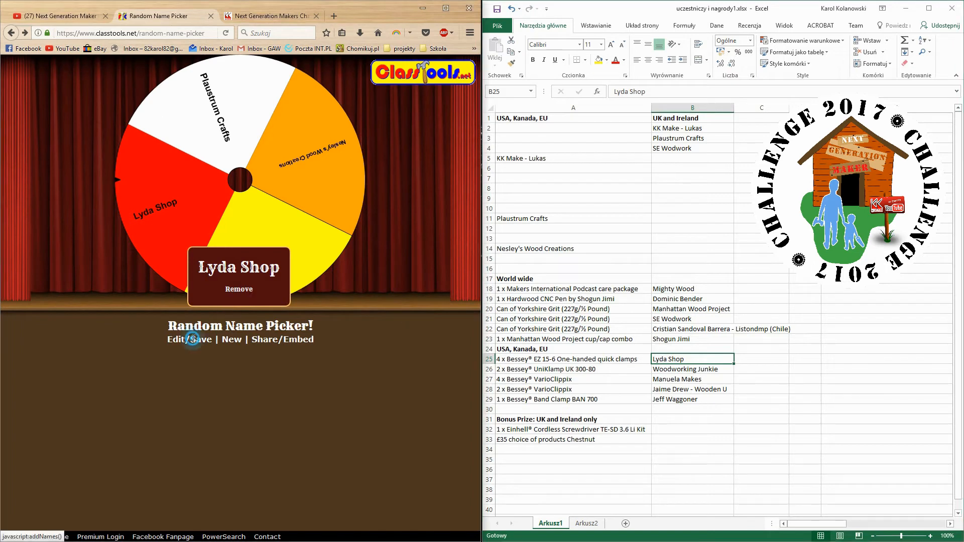
pyautogui.click(193, 340)
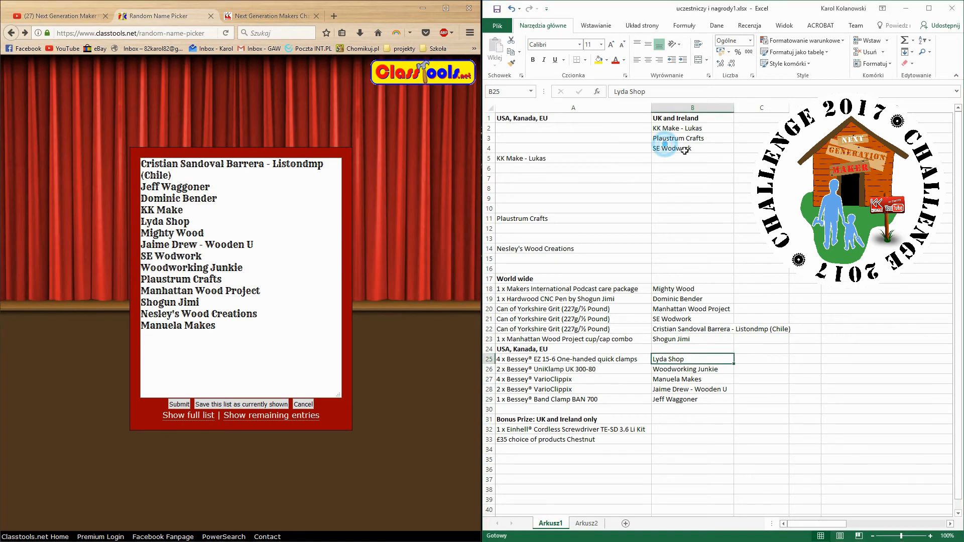
# Replace the wheel's name list with KK Make - Lukas, Plaustrum Crafts and SE Wodwork copied from B2:B4.
pyautogui.moveTo(668, 147); pyautogui.dragTo(680, 132)
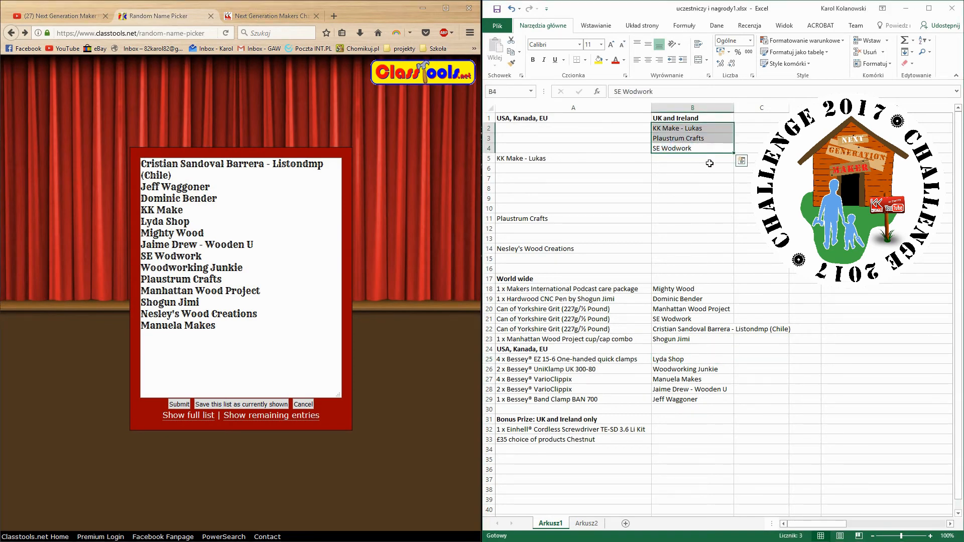
pyautogui.hotkey('ctrl', 'c')
pyautogui.click(229, 326)
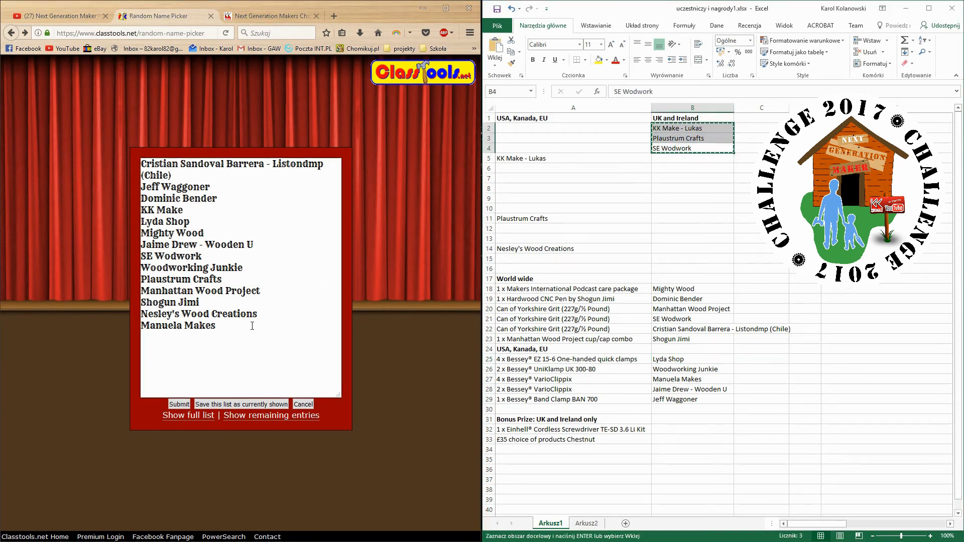
pyautogui.moveTo(229, 332); pyautogui.dragTo(143, 162)
pyautogui.hotkey('ctrl', 'v')
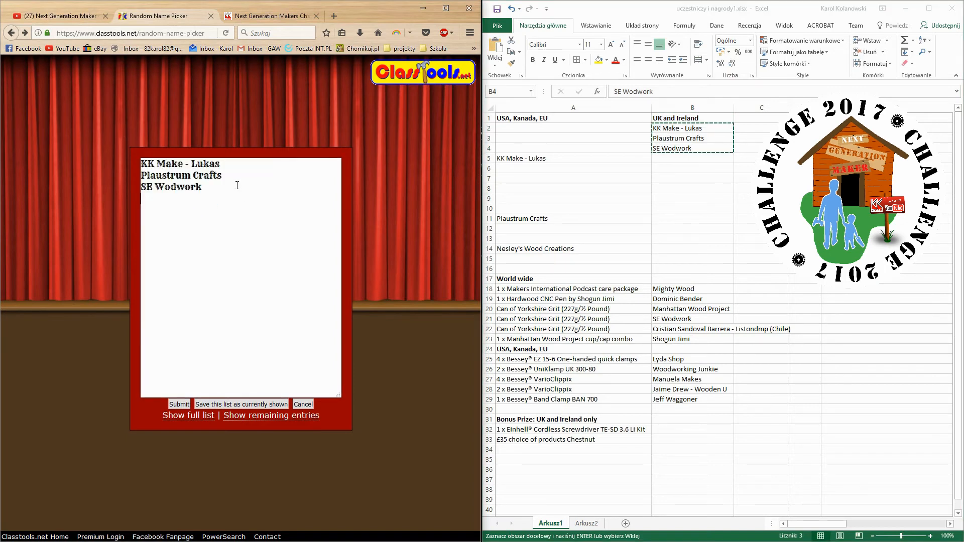
pyautogui.click(180, 404)
pyautogui.click(692, 420)
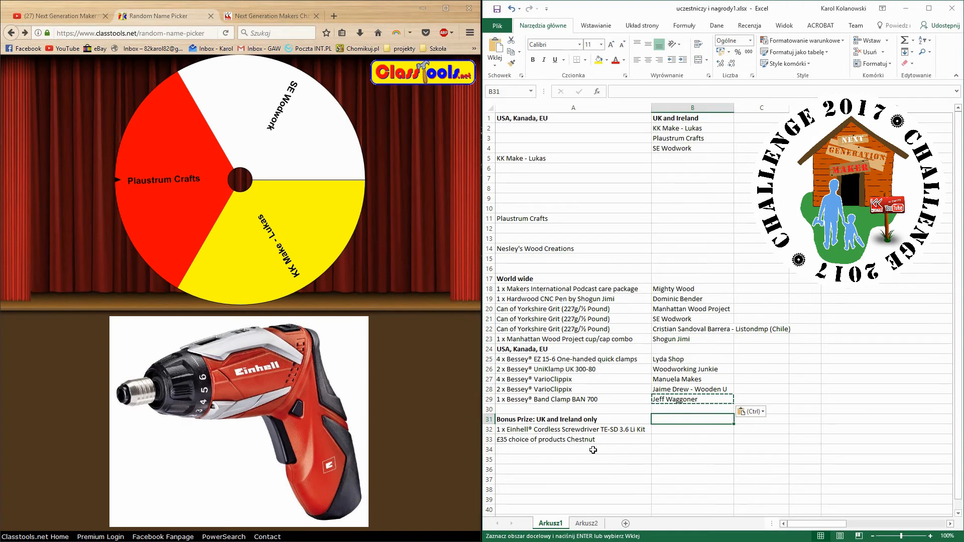
# Spin the three-name wheel and move KK Make - Lukas from B2 to B32 beside the Einhell screwdriver.
pyautogui.click(239, 178)
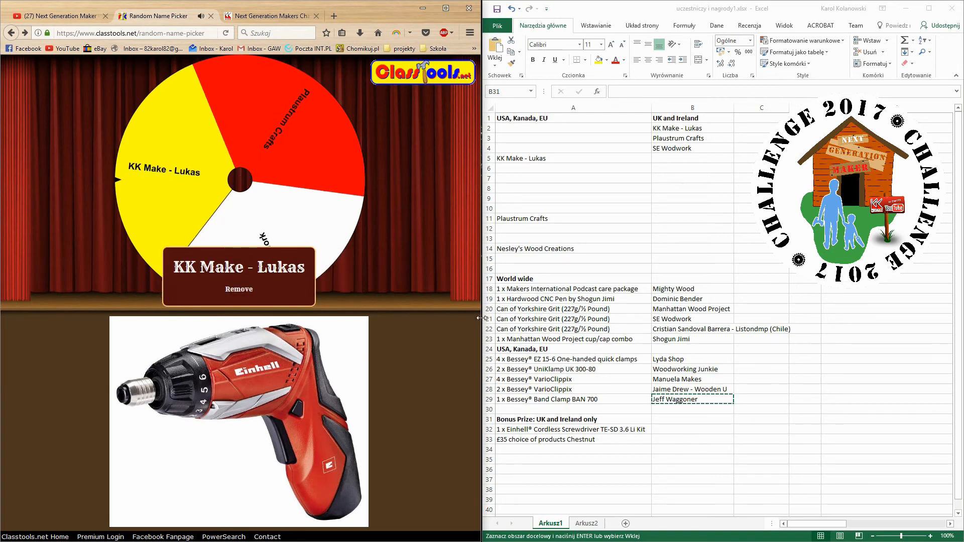
pyautogui.click(676, 128)
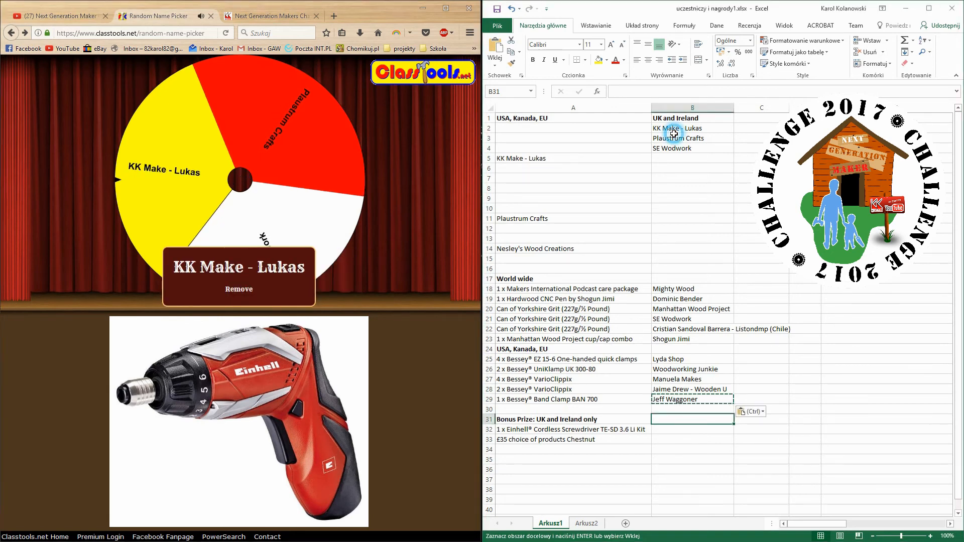
pyautogui.hotkey('ctrl', 'c')
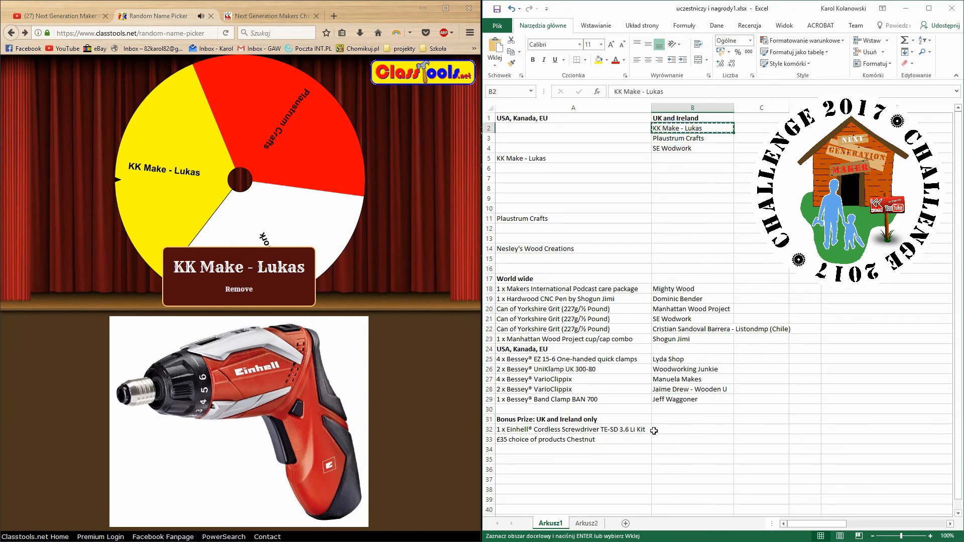
pyautogui.click(664, 431)
pyautogui.press('Return')
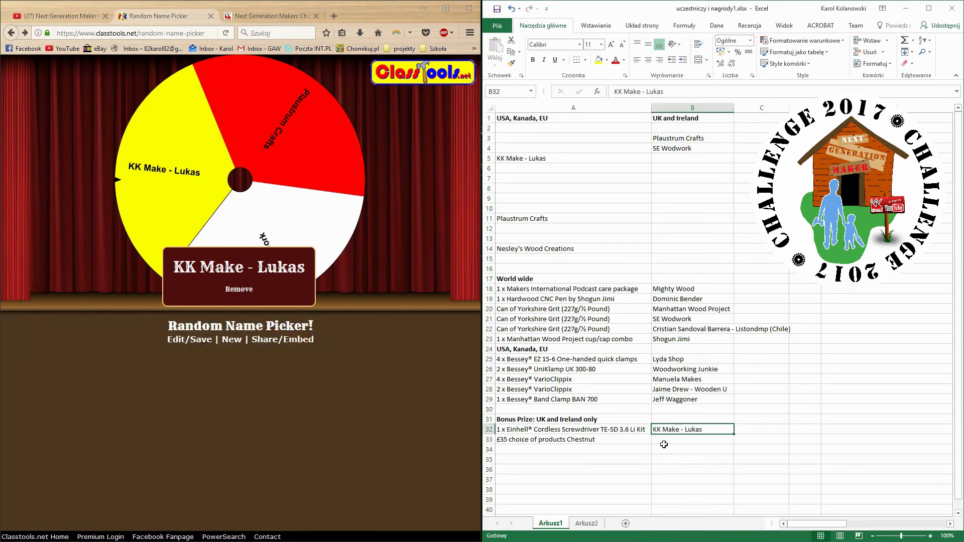
pyautogui.click(671, 442)
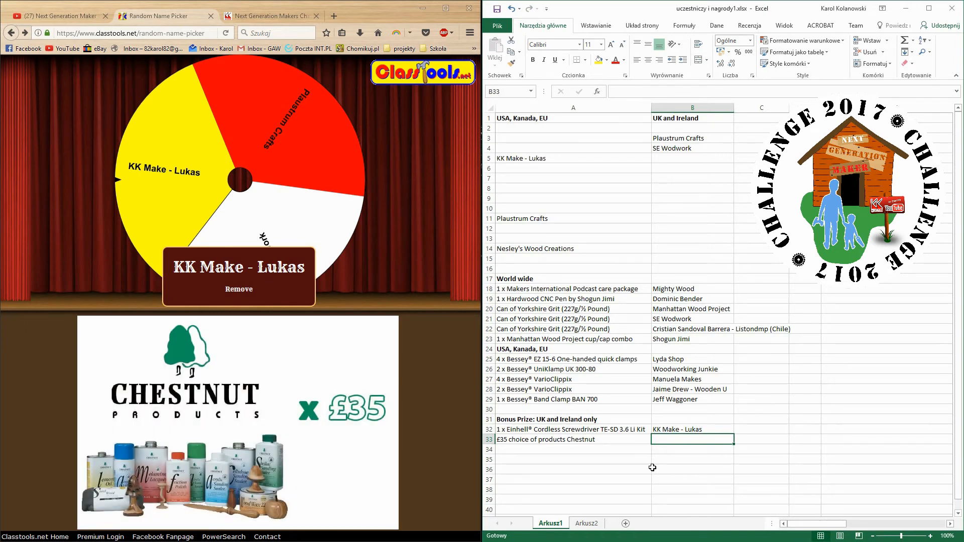
# Remove KK Make - Lukas from the wheel, spin, and move Plaustrum Crafts from B3 to B33 beside the £35 Chestnut prize.
pyautogui.click(239, 290)
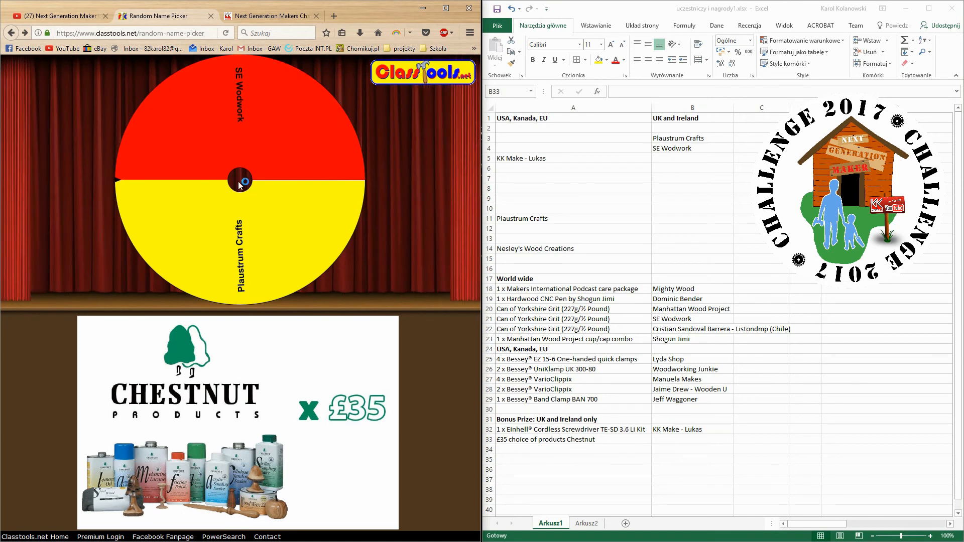
pyautogui.click(240, 182)
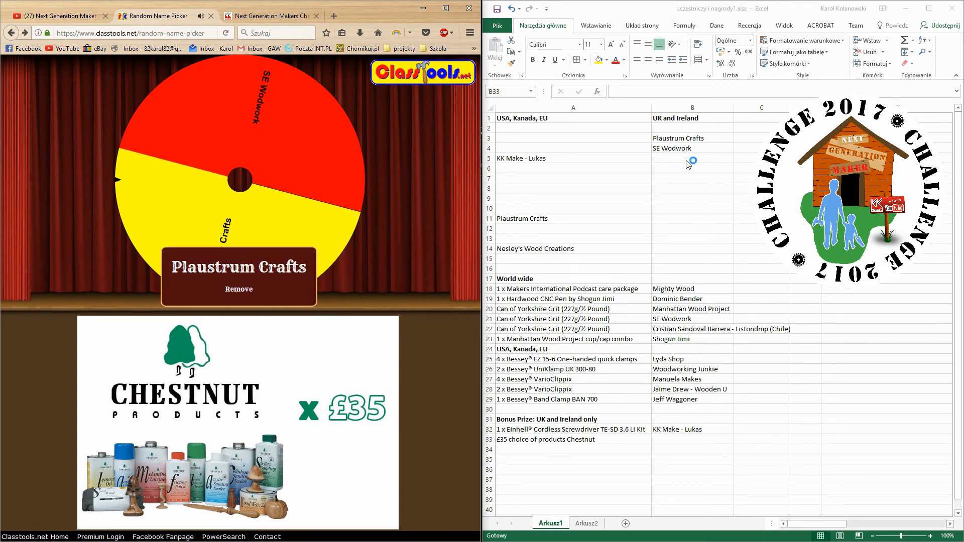
pyautogui.click(700, 138)
pyautogui.hotkey('ctrl', 'c')
pyautogui.click(677, 442)
pyautogui.press('Return')
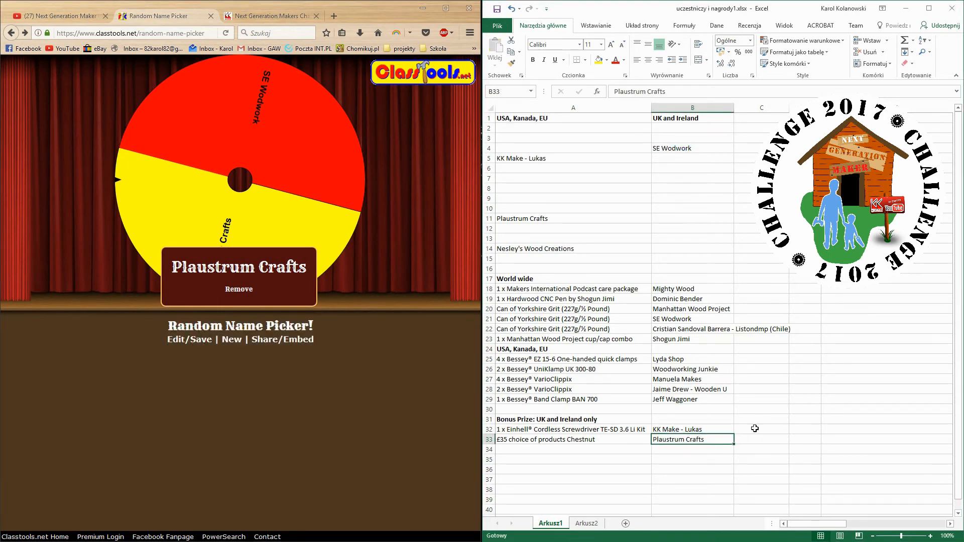
pyautogui.click(699, 481)
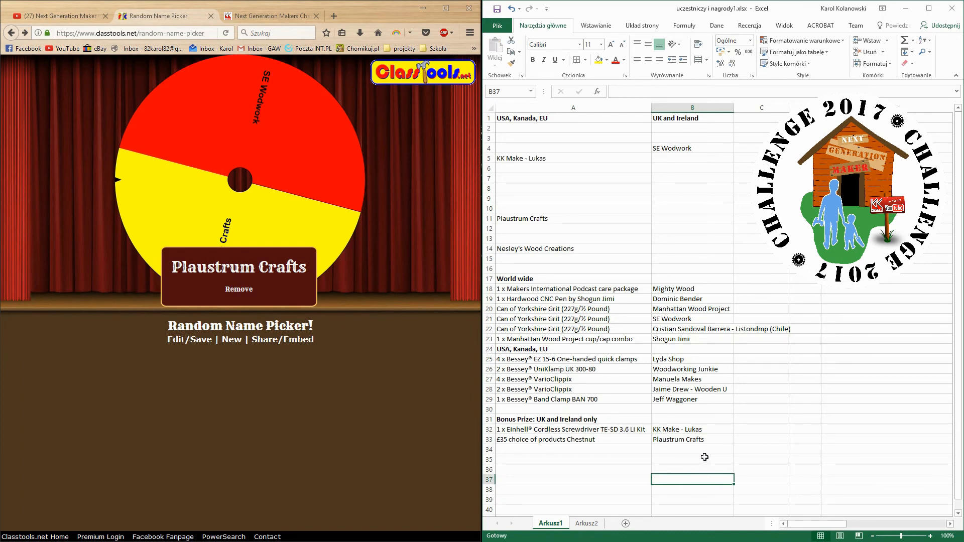
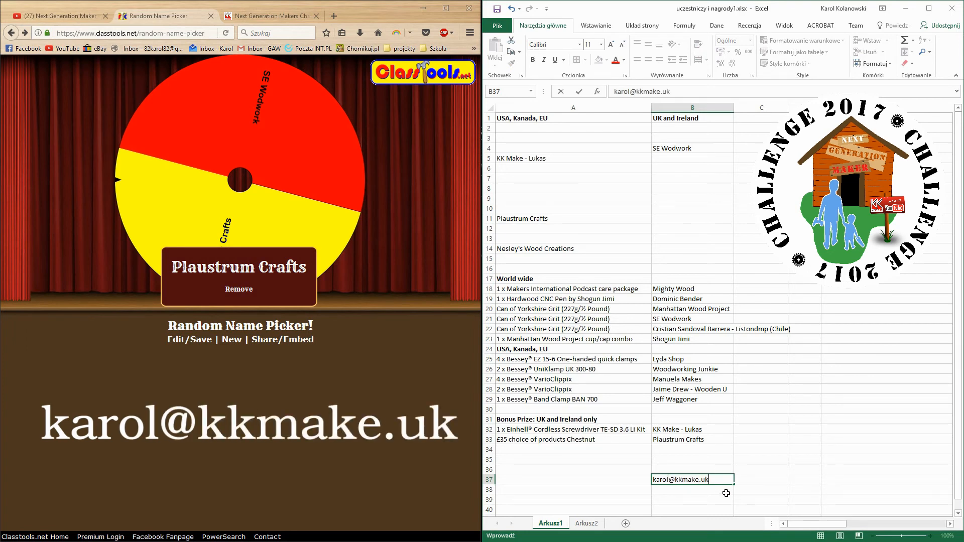